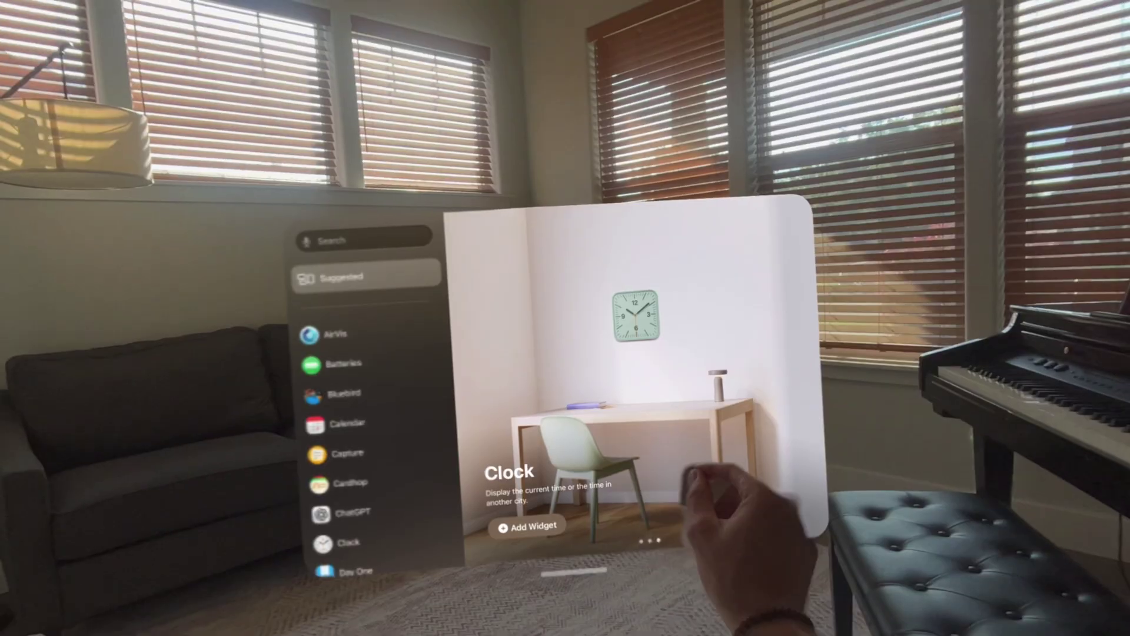
# - Page the suggested widgets on to Photos and Music, then open the Widgets app from Home View
pyautogui.moveTo(695, 489); pyautogui.dragTo(783, 580)
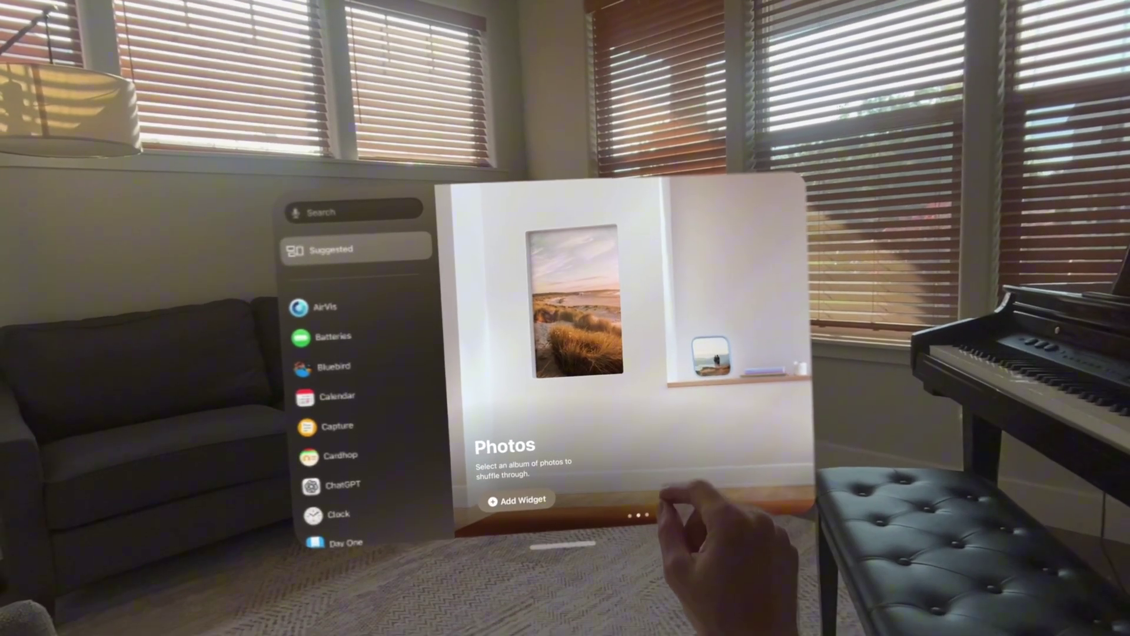
pyautogui.moveTo(707, 568); pyautogui.dragTo(842, 500)
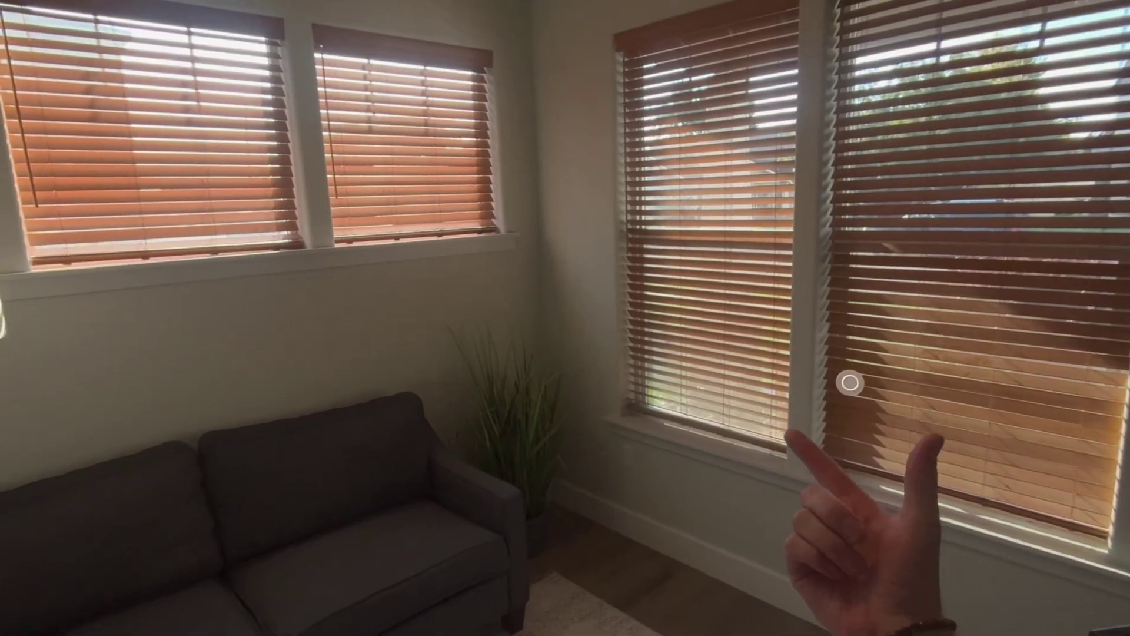
pyautogui.press('super')
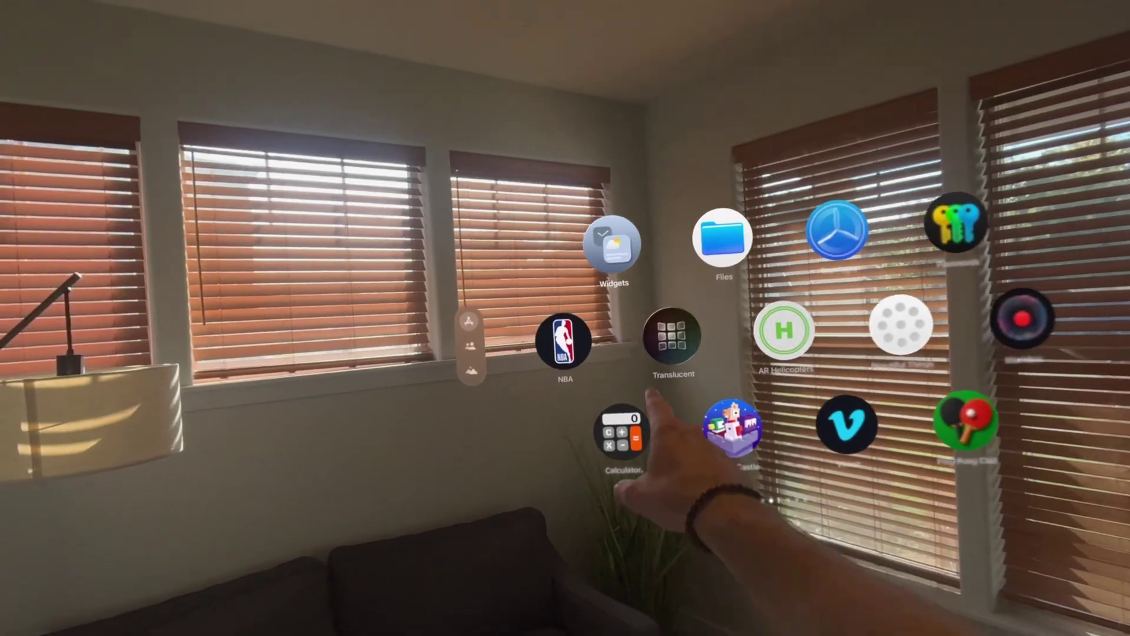
pyautogui.click(612, 244)
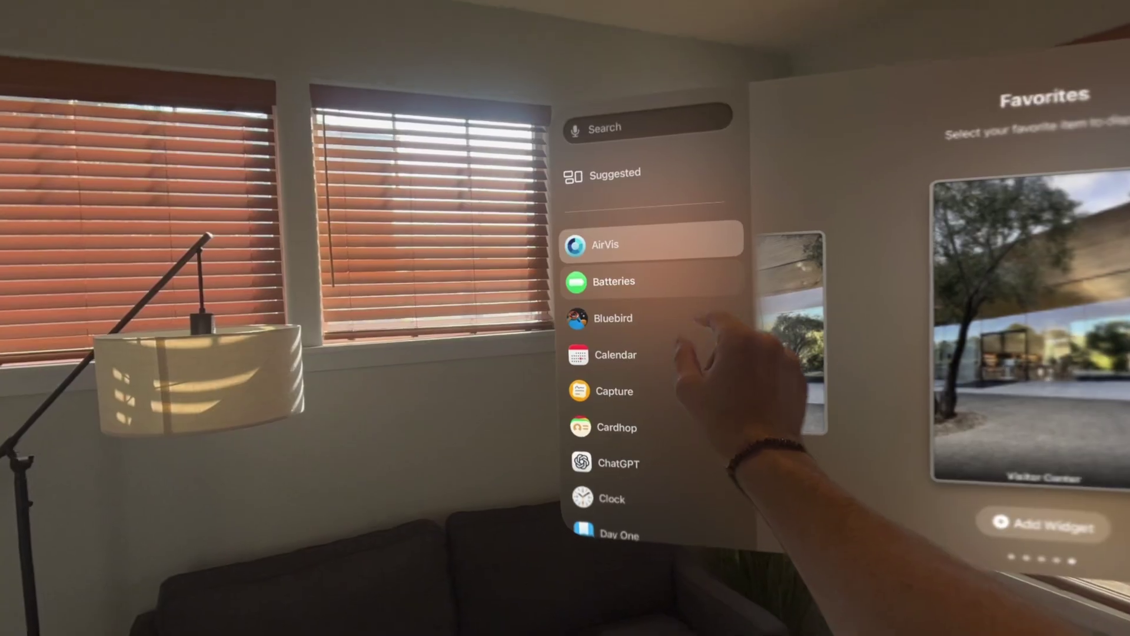
# - Show the Batteries widgets in the widget gallery
pyautogui.click(634, 280)
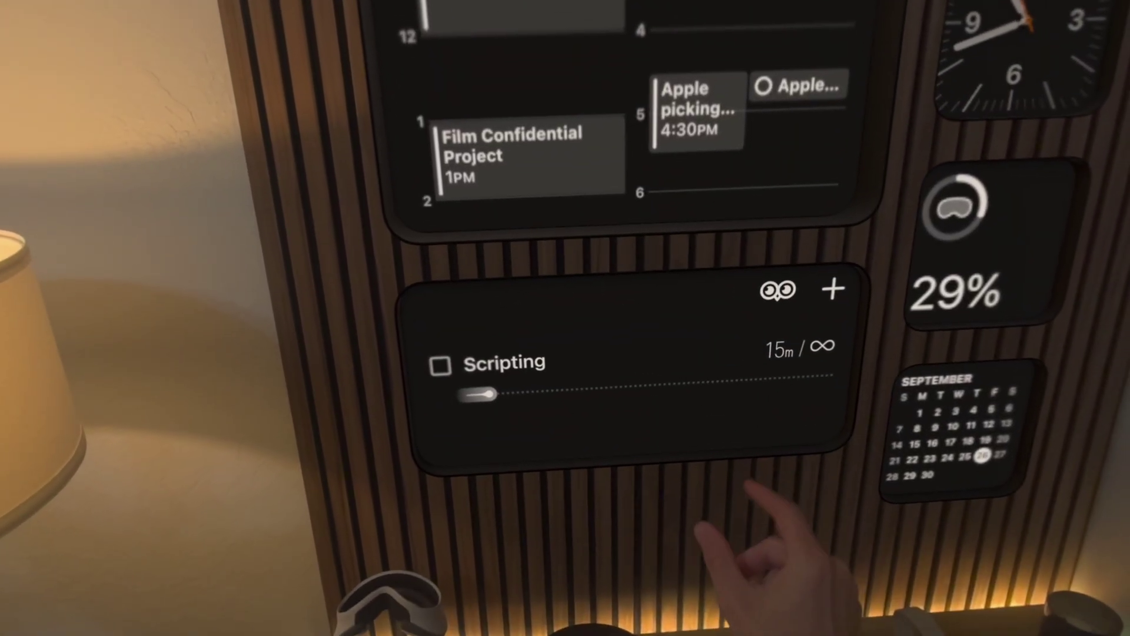
# - Start the Scripting focus timer and make the month Calendar widget brown with a wider frame
pyautogui.click(802, 386)
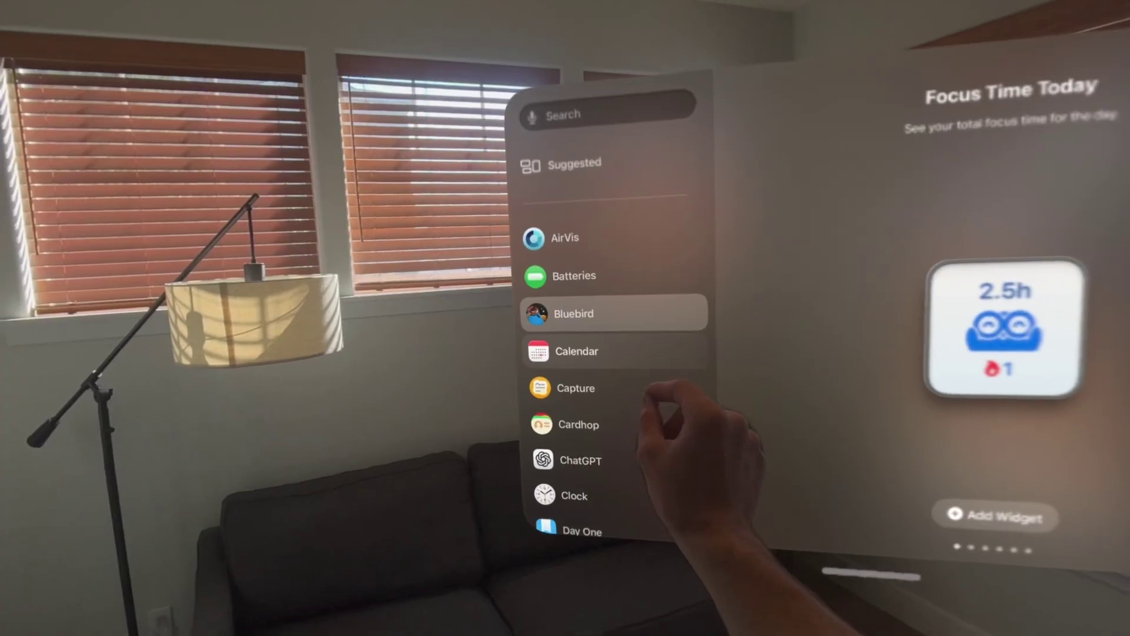
pyautogui.click(567, 354)
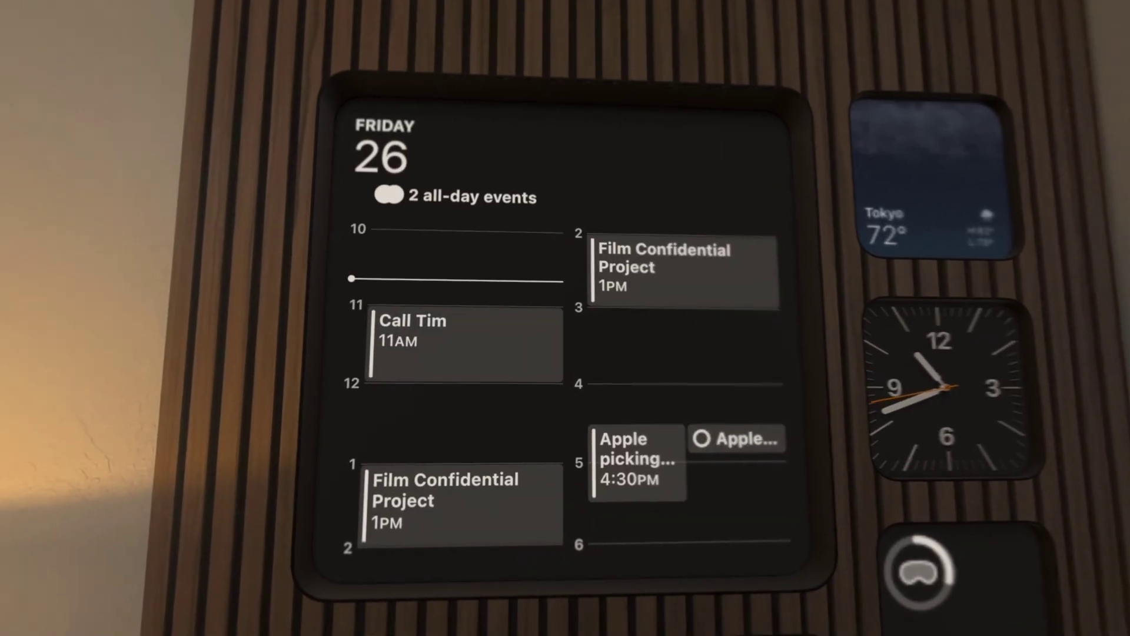
pyautogui.click(465, 342)
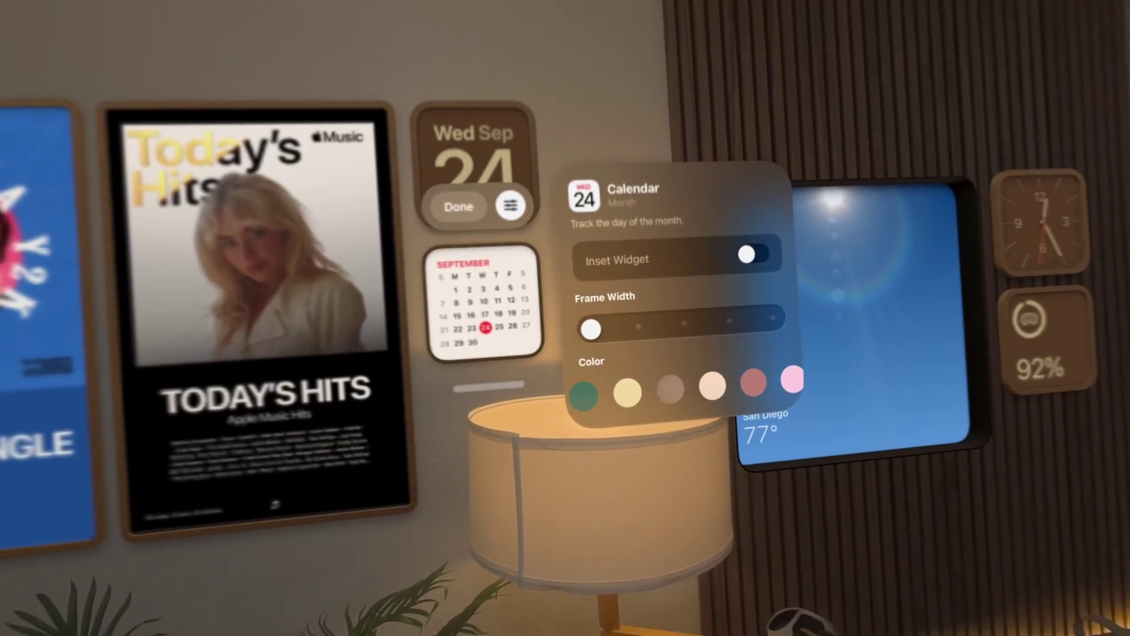
pyautogui.click(678, 390)
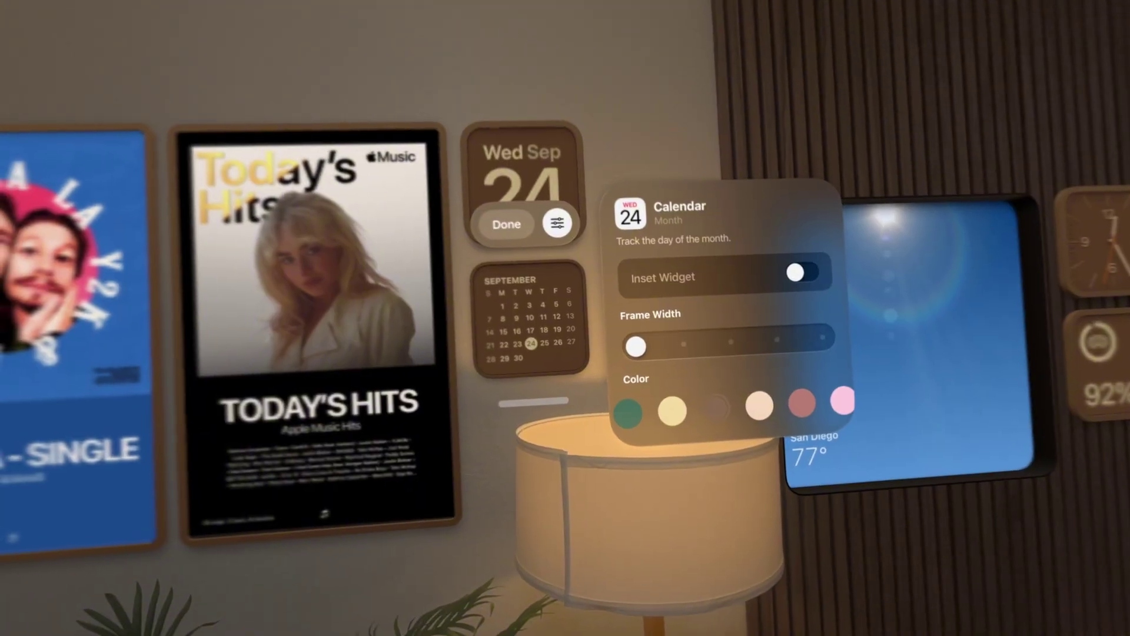
pyautogui.moveTo(634, 345); pyautogui.dragTo(730, 341)
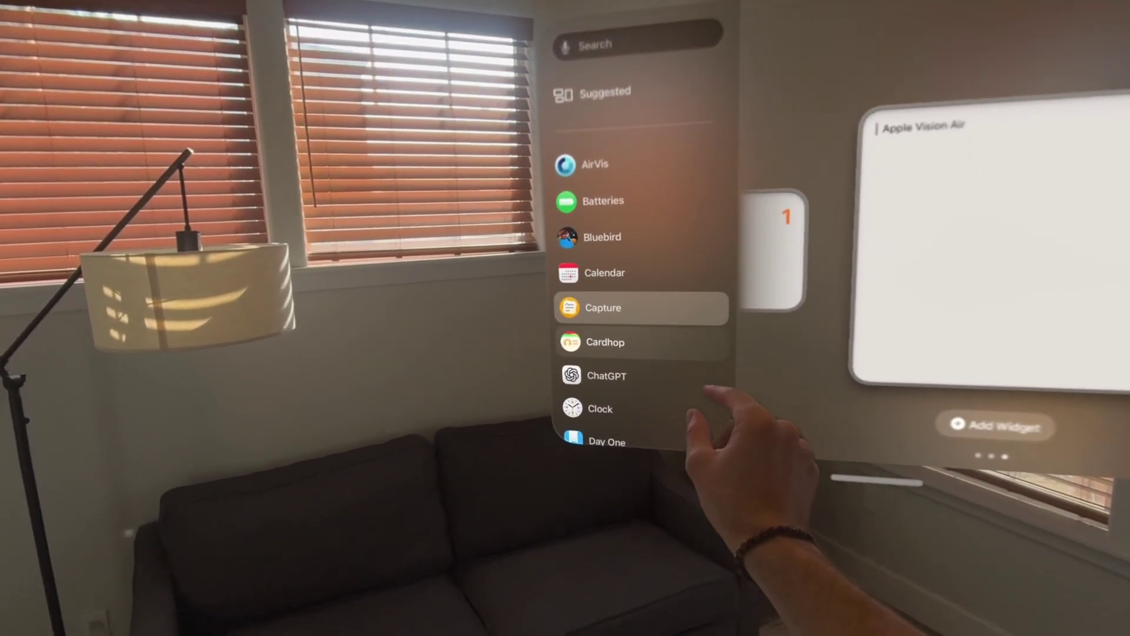
# - Preview the Cardhop and ChatGPT widgets, then show the Clock app's widgets
pyautogui.click(601, 360)
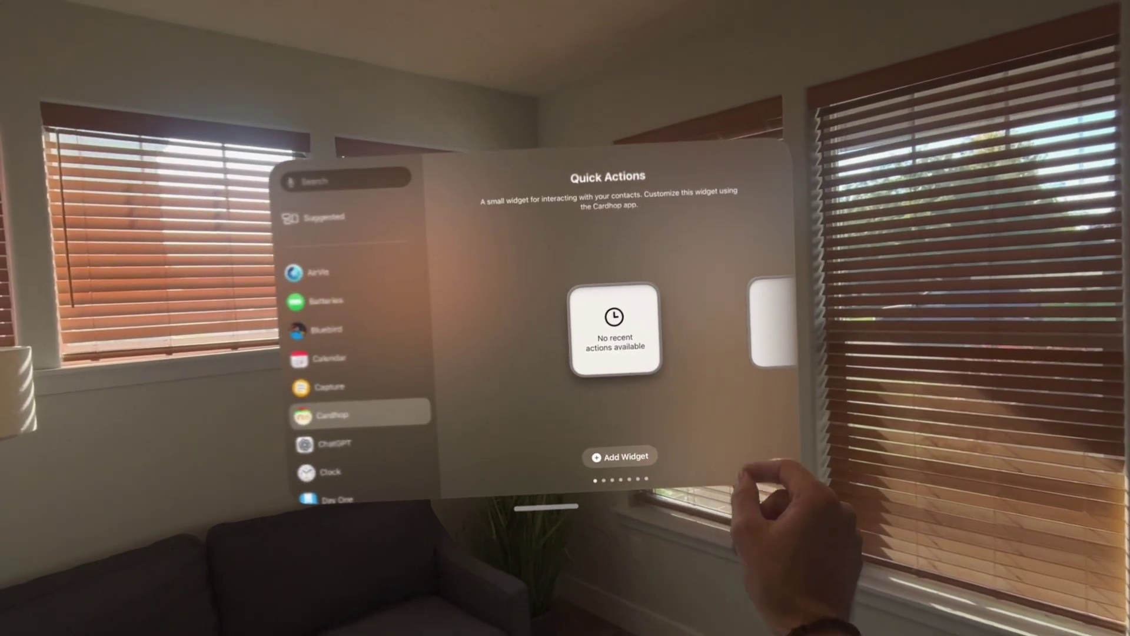
pyautogui.moveTo(676, 315); pyautogui.dragTo(565, 315)
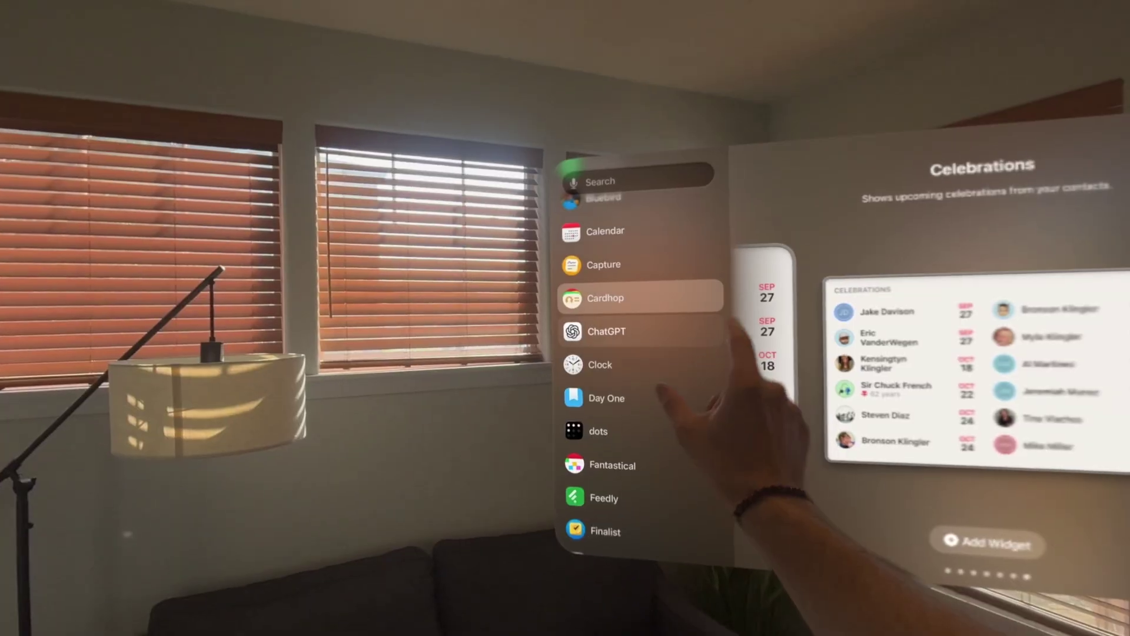
pyautogui.click(314, 433)
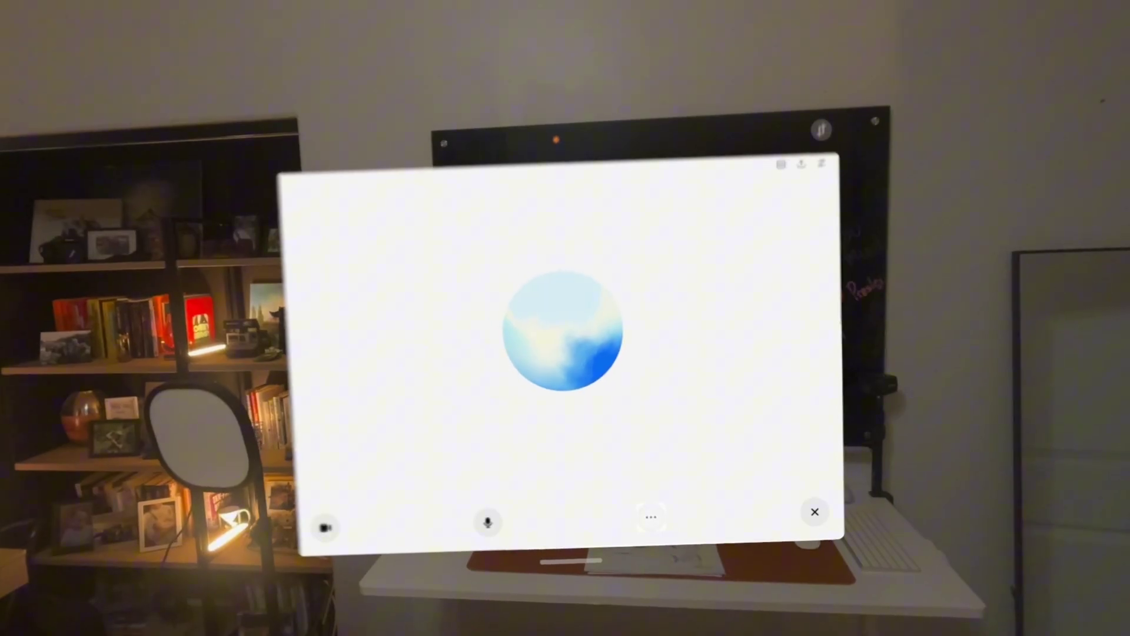
pyautogui.click(651, 517)
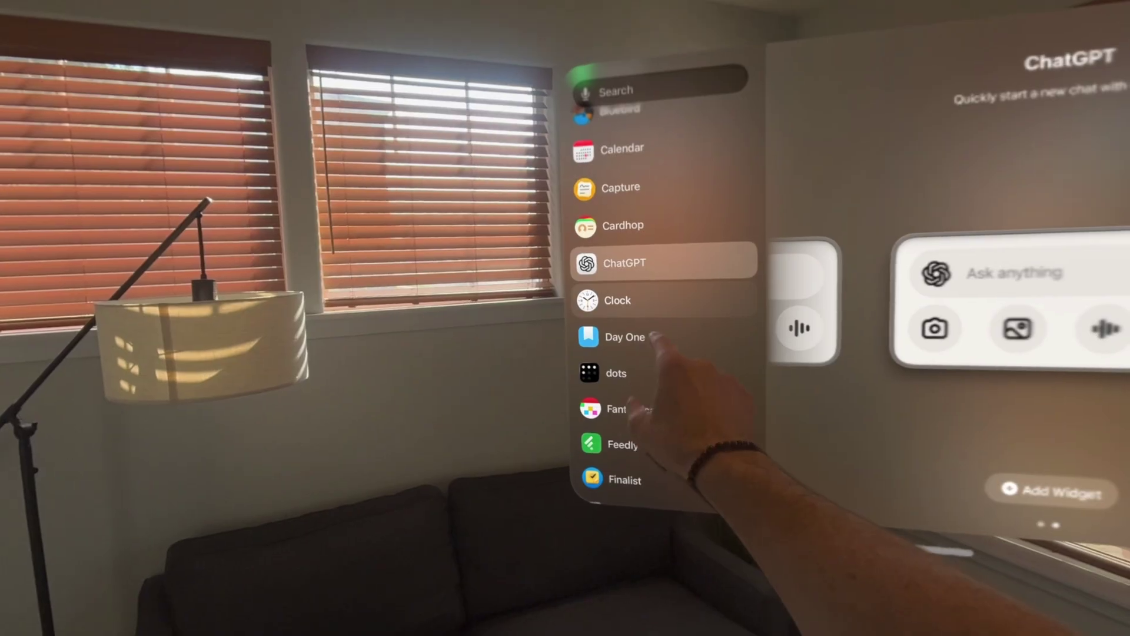
pyautogui.click(617, 300)
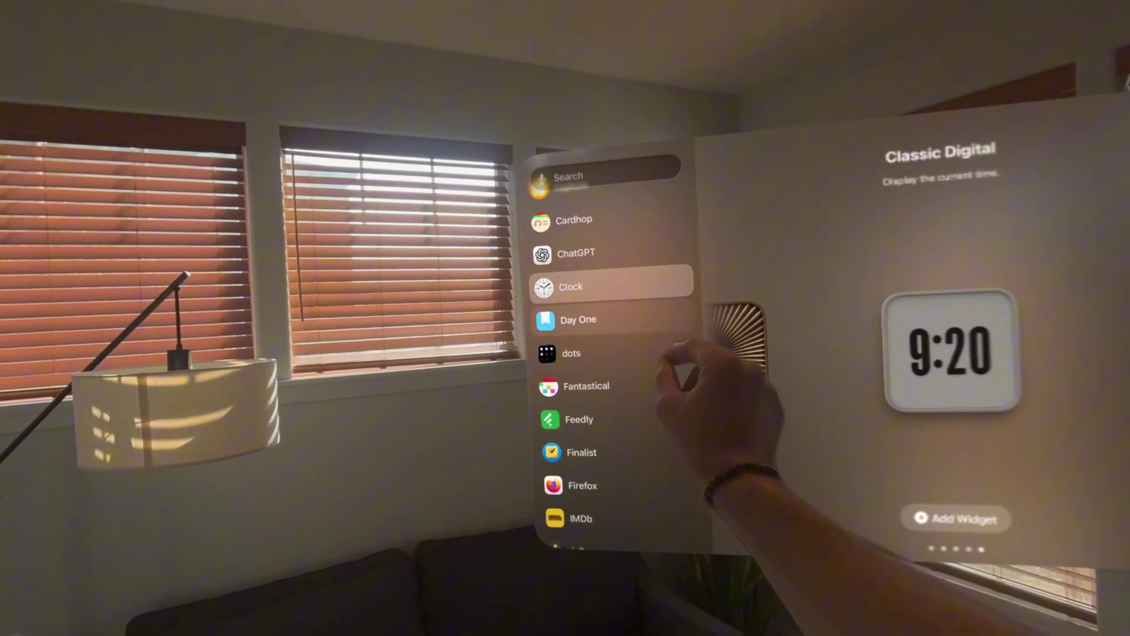
# - Page through Day One's Daily Prompt sizes and make the On This Day widget dark green
pyautogui.click(605, 295)
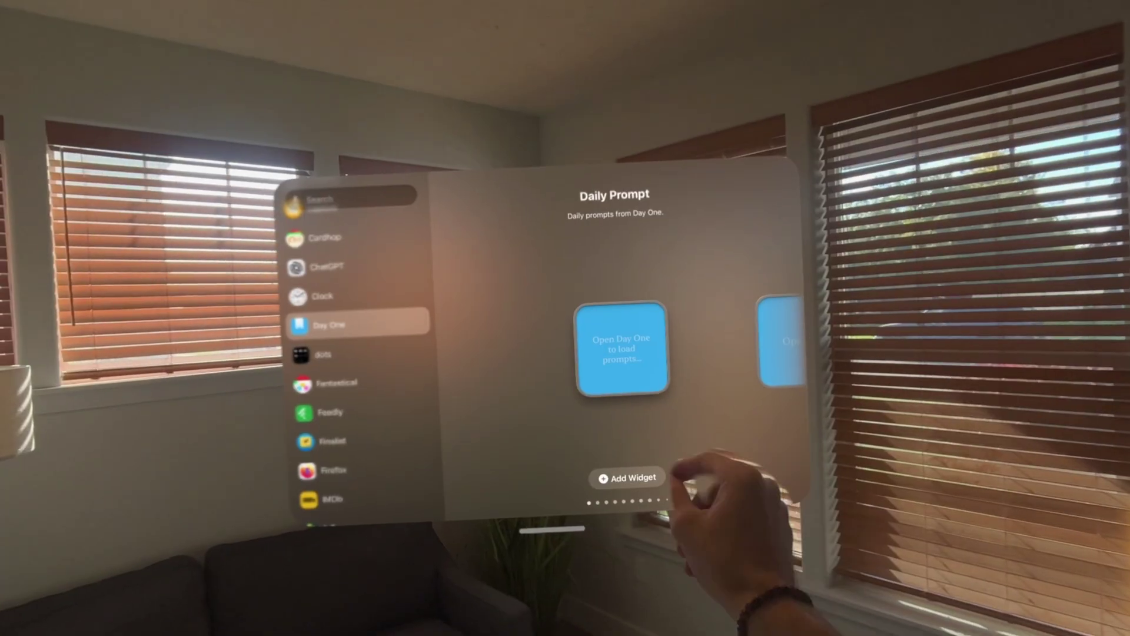
pyautogui.moveTo(648, 348); pyautogui.dragTo(530, 347)
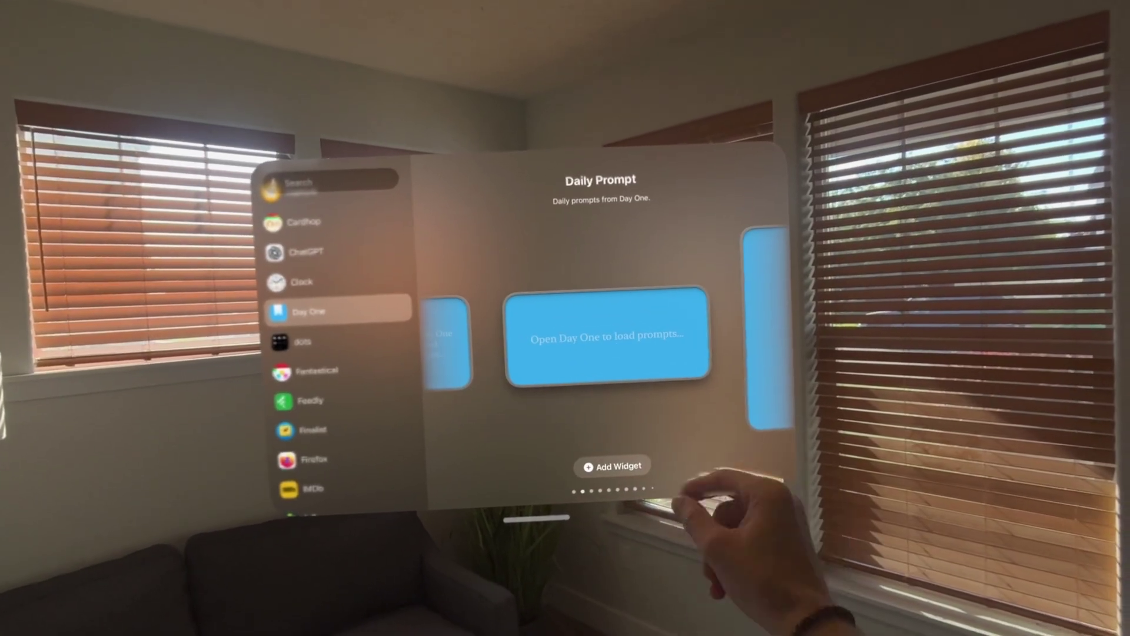
pyautogui.moveTo(647, 335); pyautogui.dragTo(530, 336)
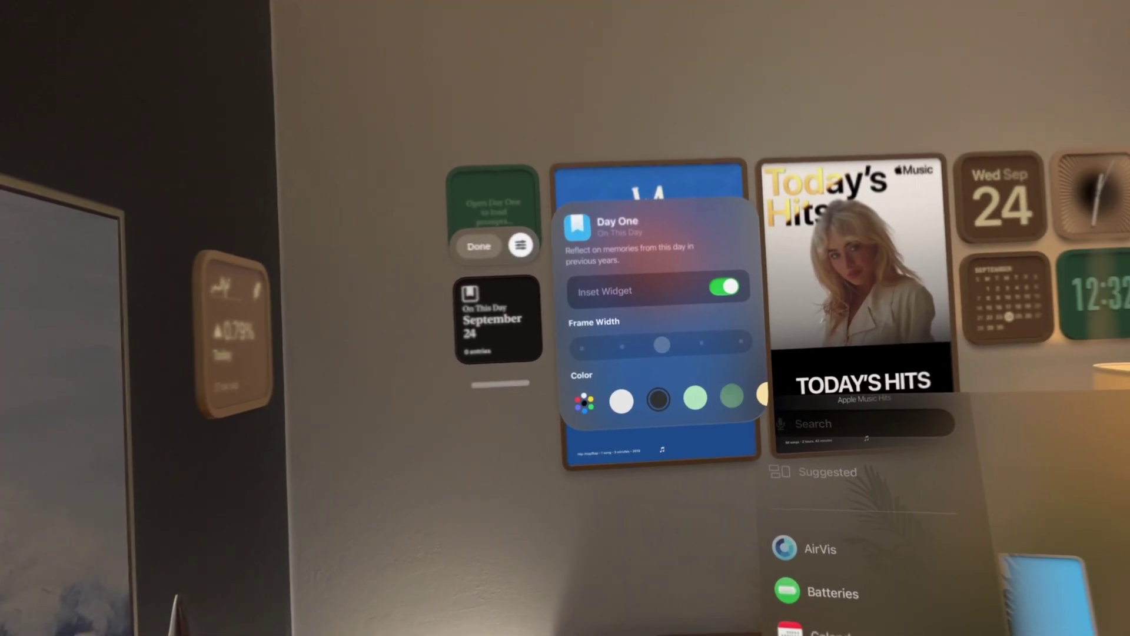
pyautogui.click(732, 396)
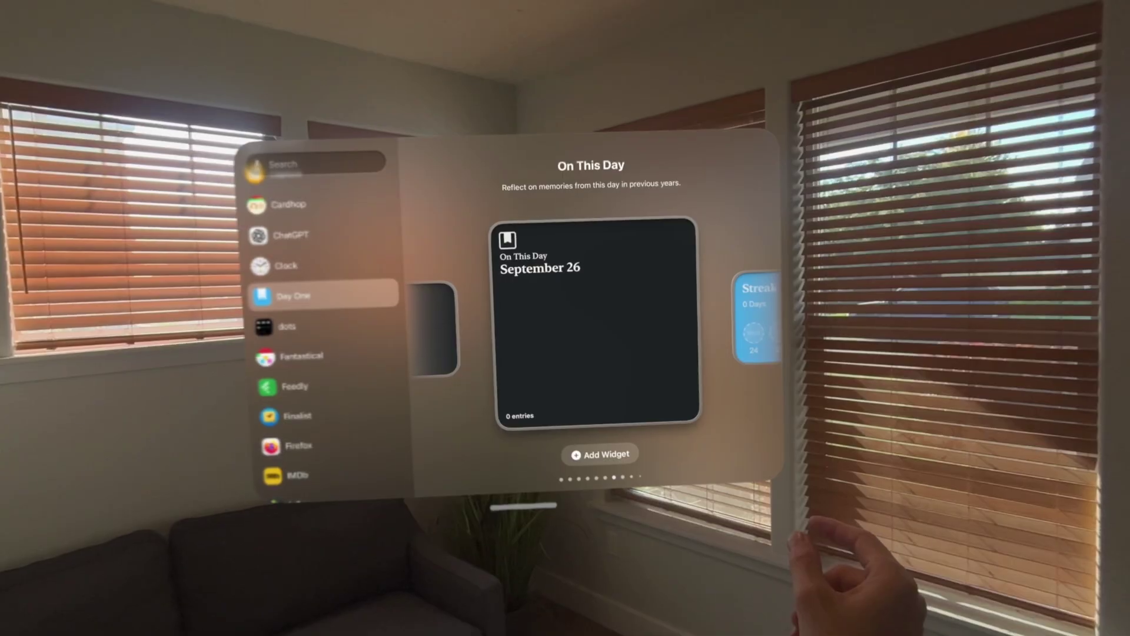
pyautogui.moveTo(647, 324); pyautogui.dragTo(530, 324)
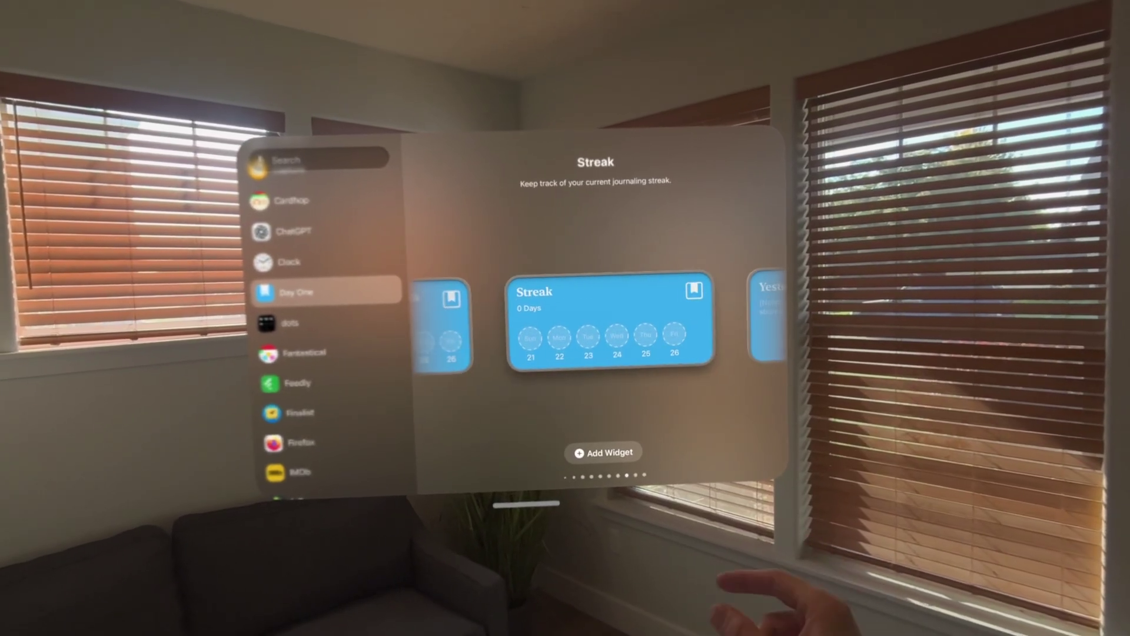
pyautogui.moveTo(648, 323); pyautogui.dragTo(530, 324)
# - Place a large dots Days Left widget above the albums and give it a dark colour
pyautogui.click(290, 322)
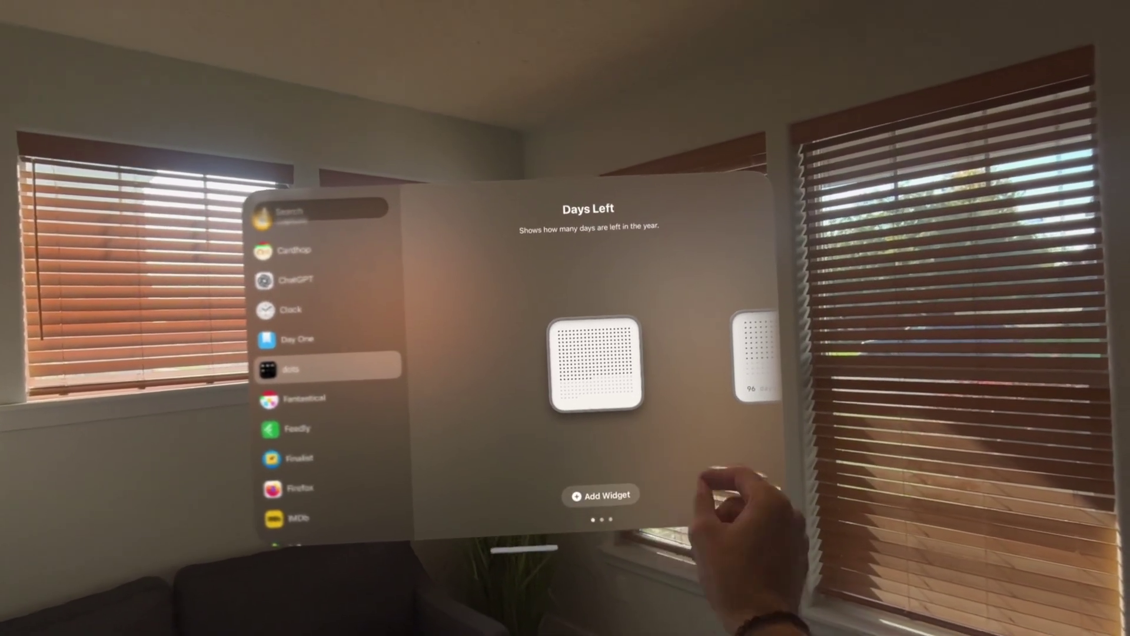
pyautogui.moveTo(648, 353); pyautogui.dragTo(530, 354)
pyautogui.moveTo(648, 353); pyautogui.dragTo(530, 354)
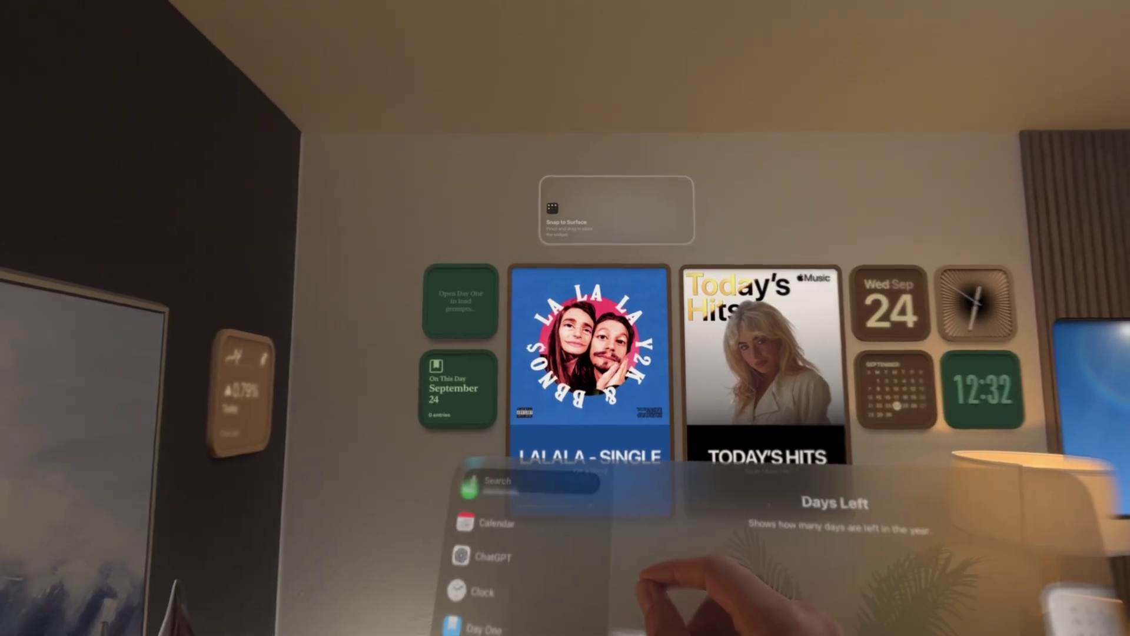
pyautogui.moveTo(616, 210); pyautogui.dragTo(580, 289)
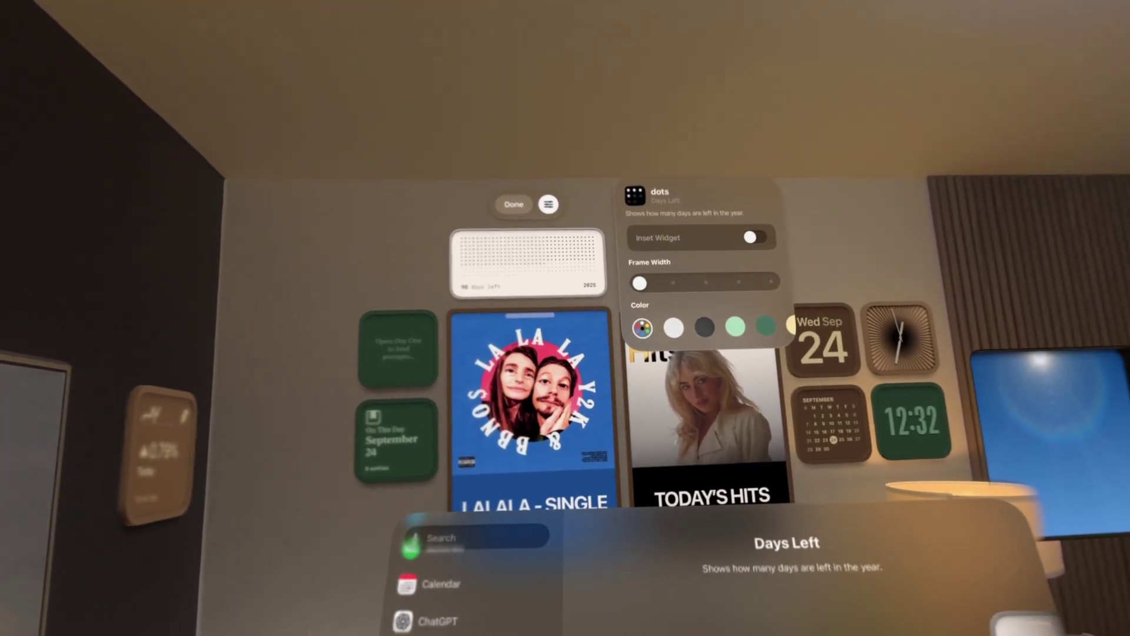
pyautogui.click(759, 240)
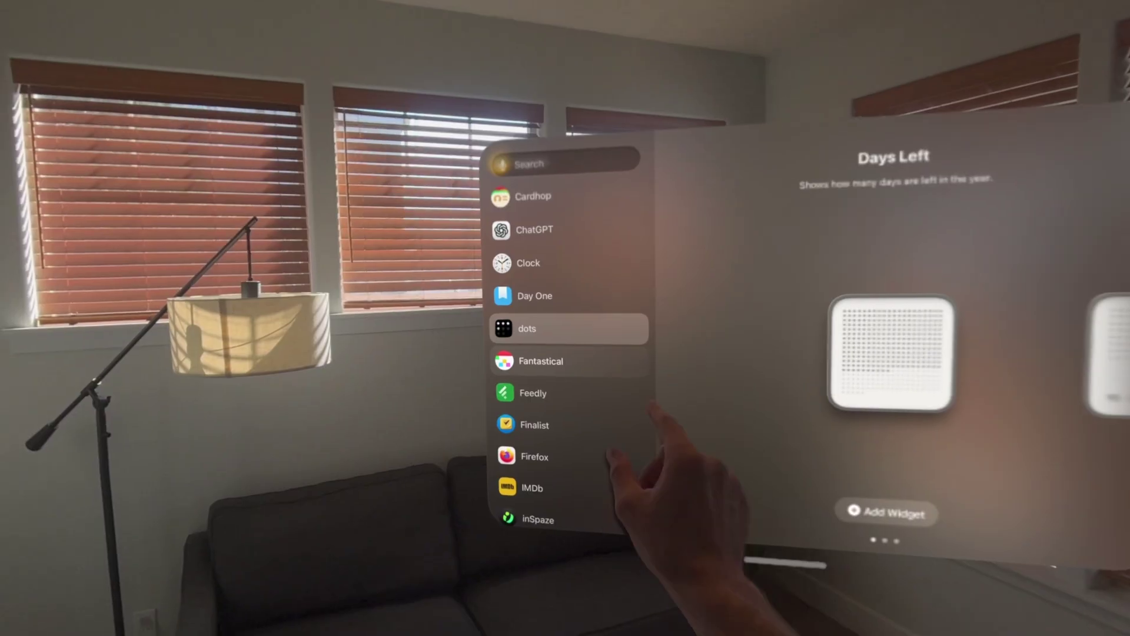
pyautogui.click(530, 358)
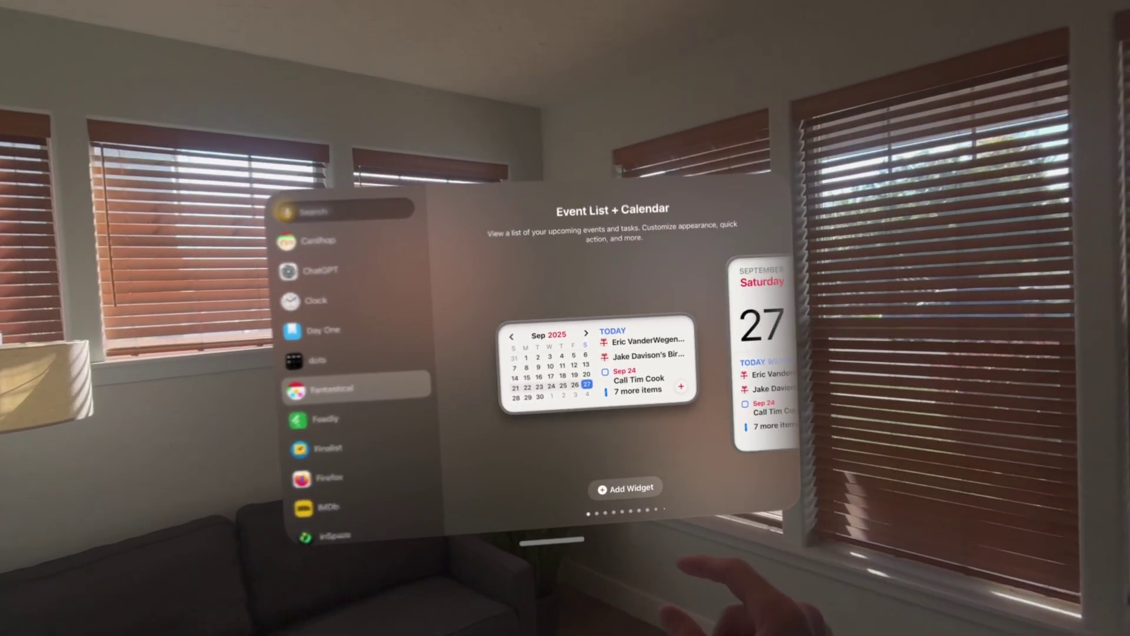
# - Page through Fantastical's widget designs to the medium Event List widget
pyautogui.click(762, 353)
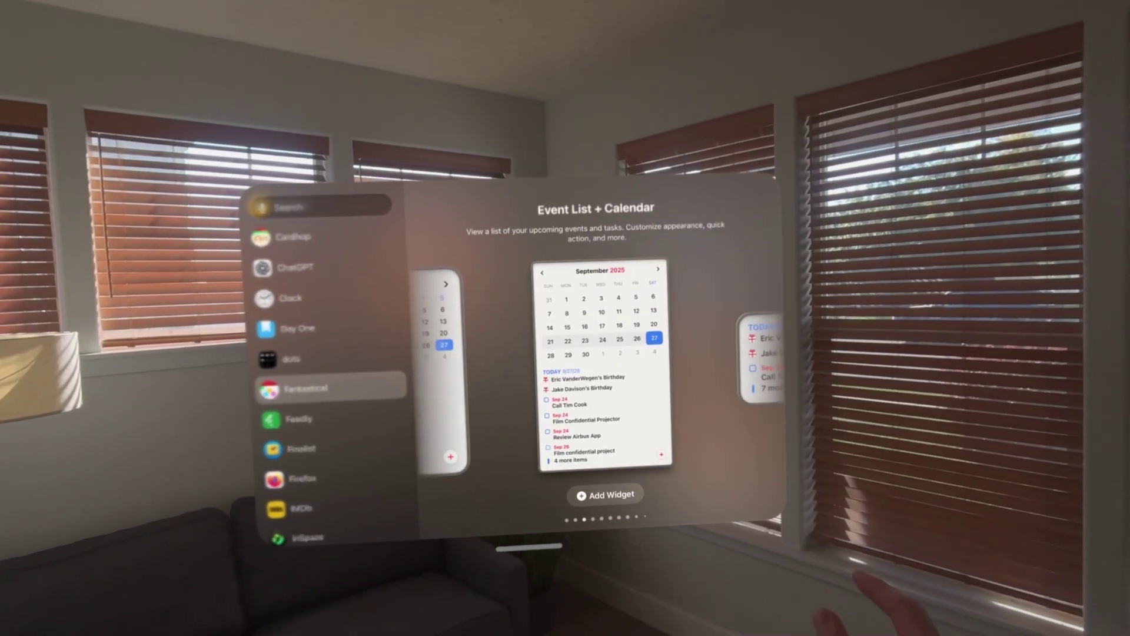
pyautogui.click(759, 359)
pyautogui.click(756, 353)
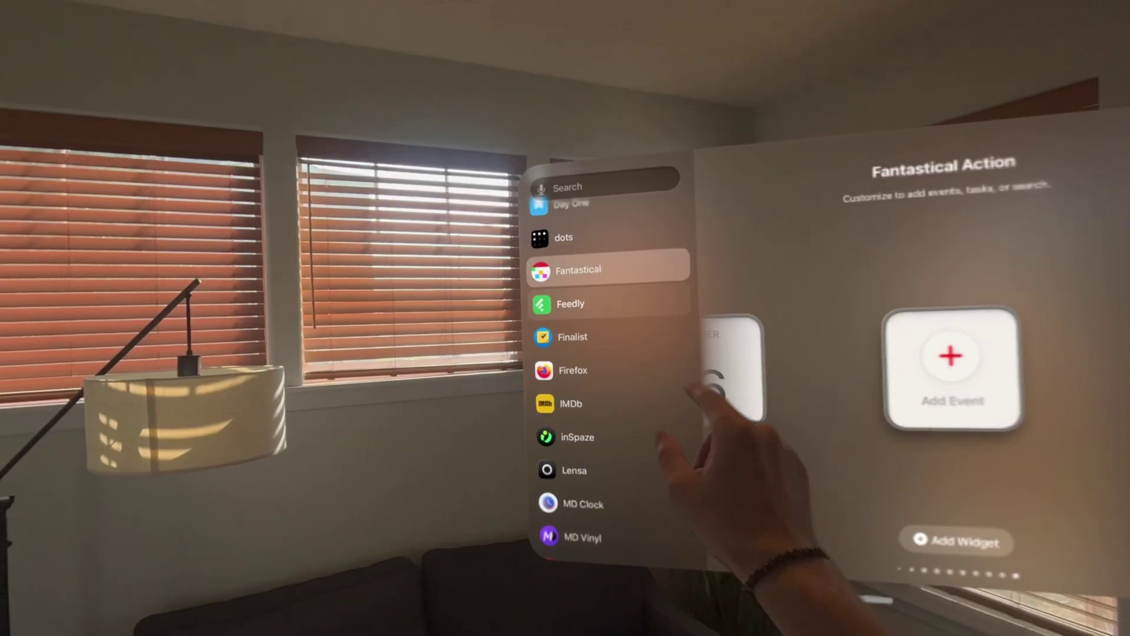
# - Preview the Feedly, Finalist and Firefox widgets in the gallery
pyautogui.click(256, 413)
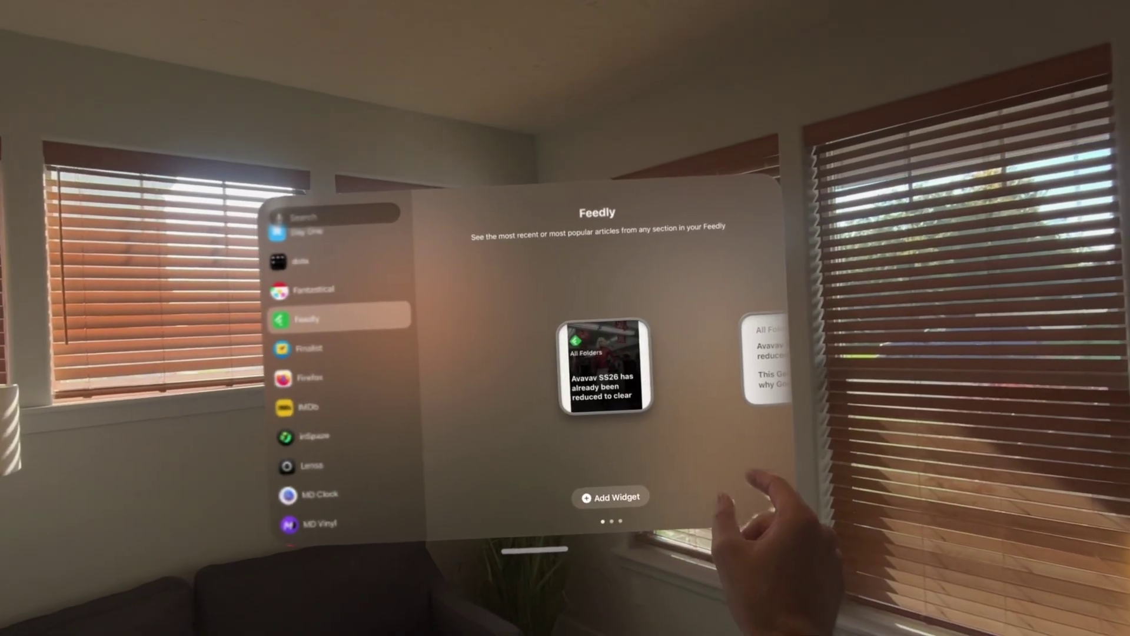
pyautogui.hscroll(3, 589, 359)
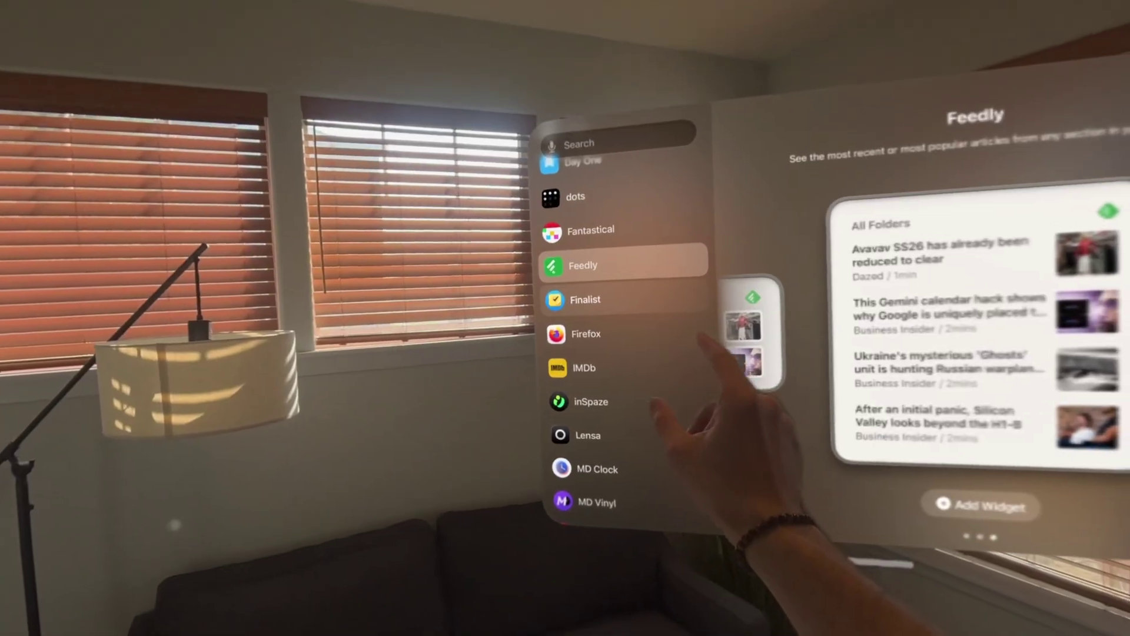
pyautogui.click(286, 331)
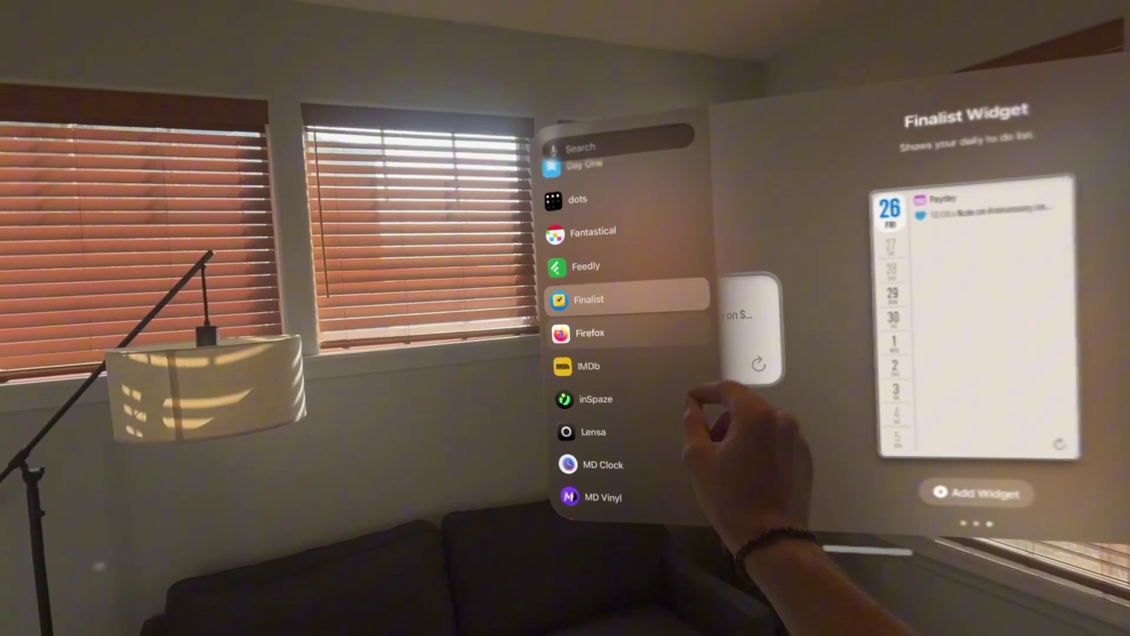
pyautogui.click(294, 358)
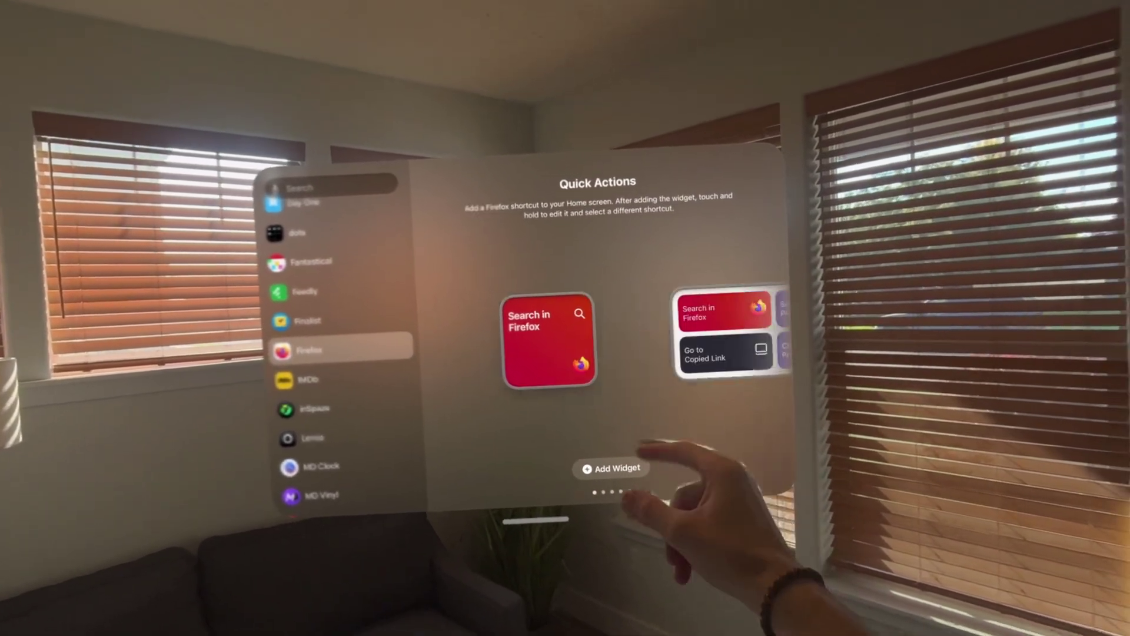
# - Play a Spatialinsider video from Firefox Shortcuts, then preview IMDb's Trending trailers and inSpaze widgets
pyautogui.moveTo(724, 335); pyautogui.dragTo(548, 335)
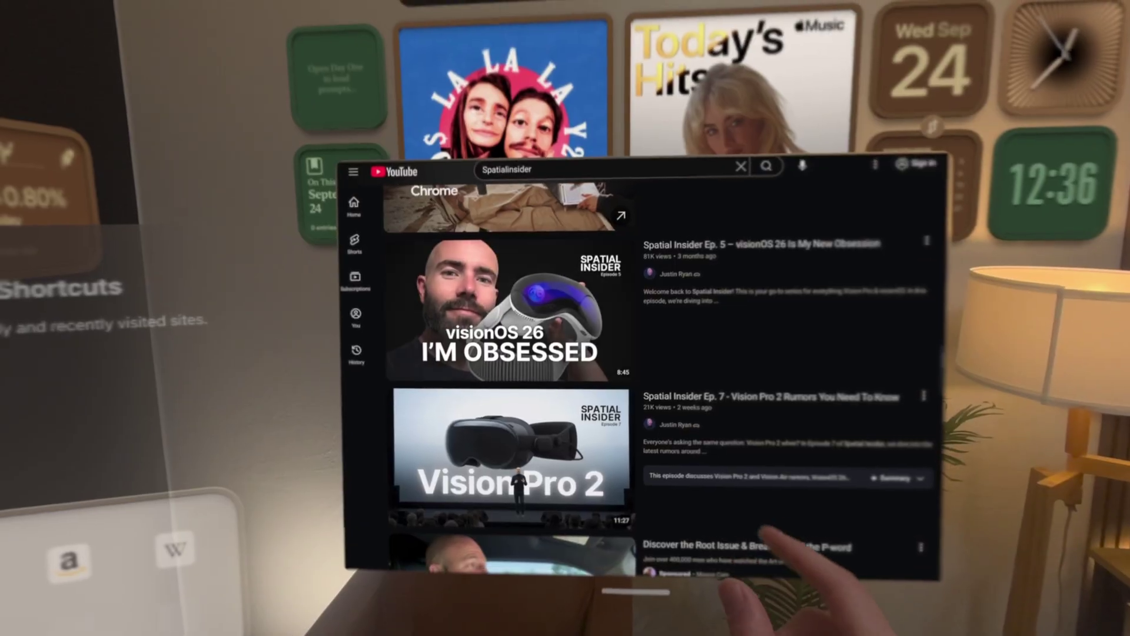
pyautogui.click(504, 316)
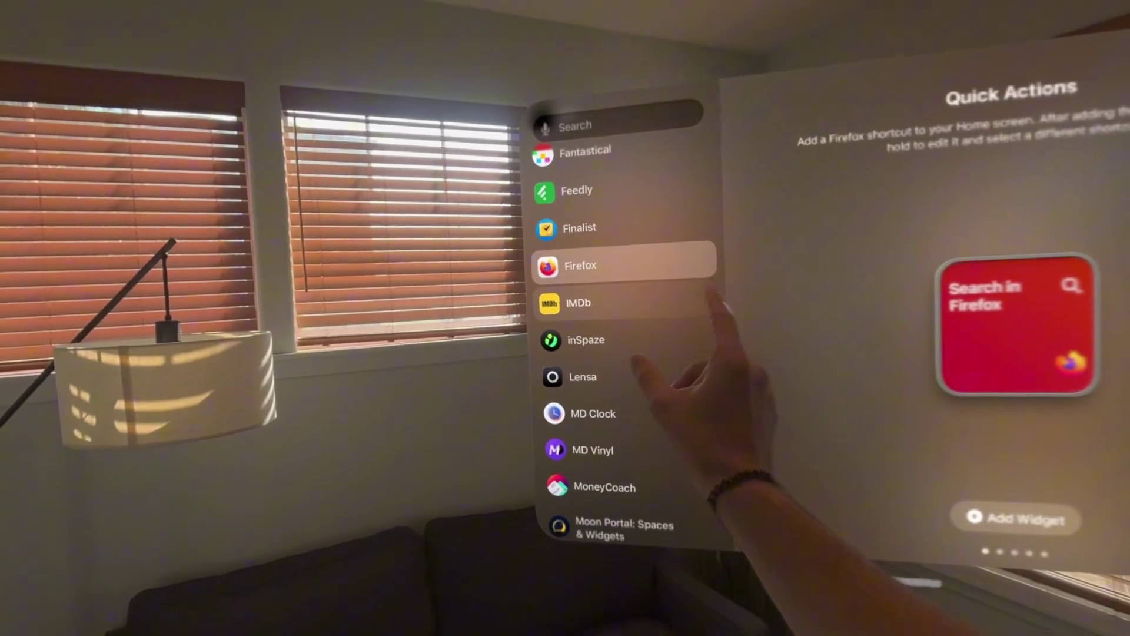
pyautogui.click(579, 303)
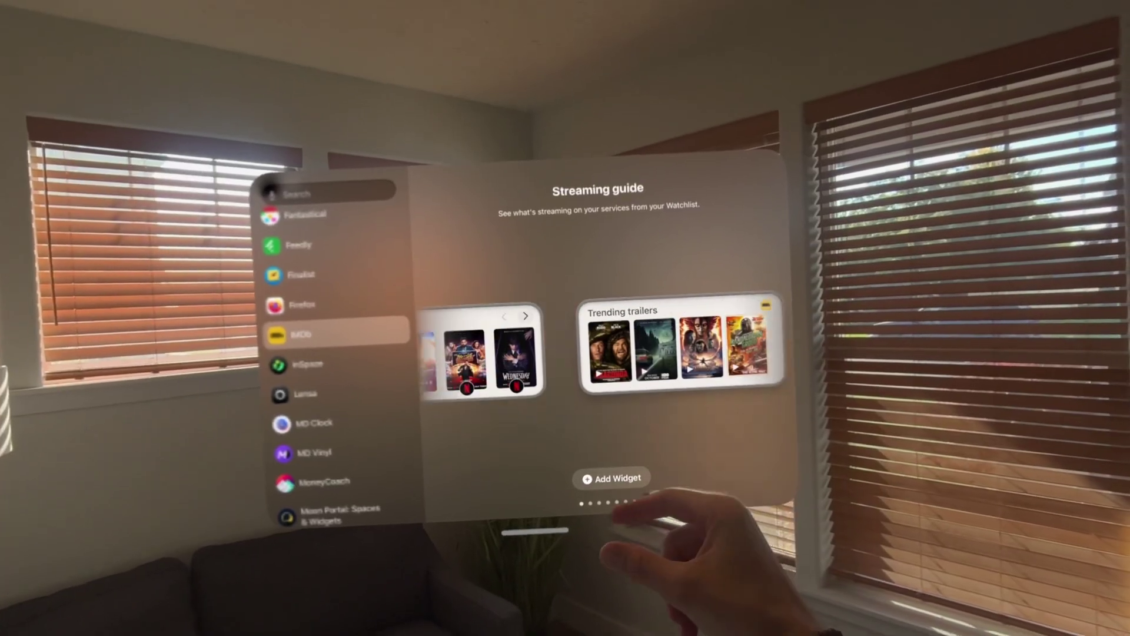
pyautogui.click(680, 342)
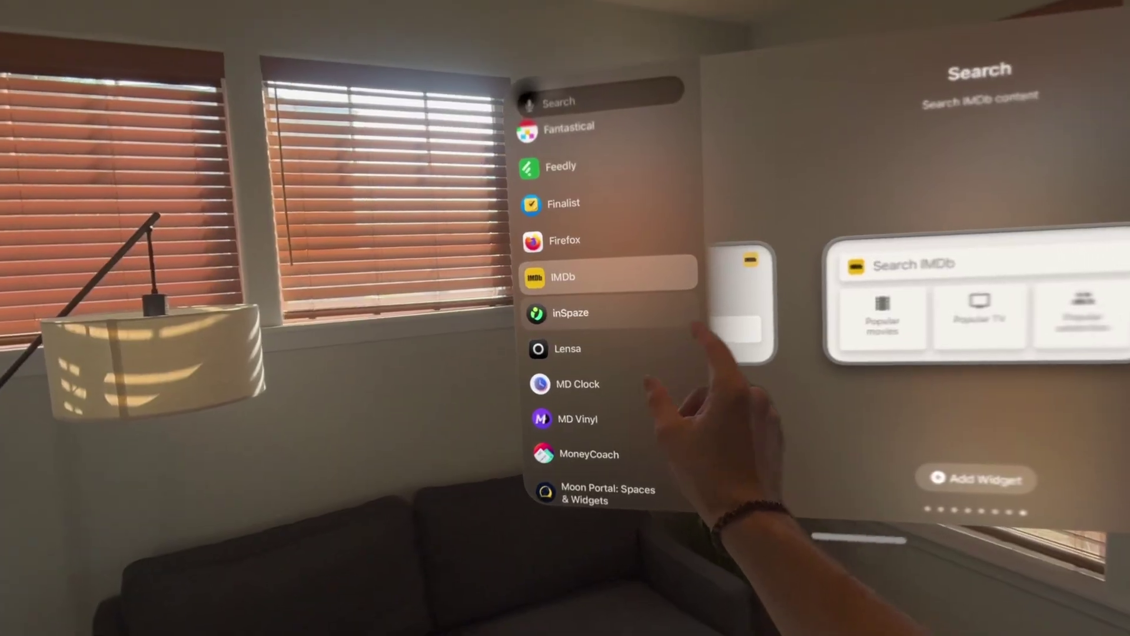
pyautogui.click(542, 306)
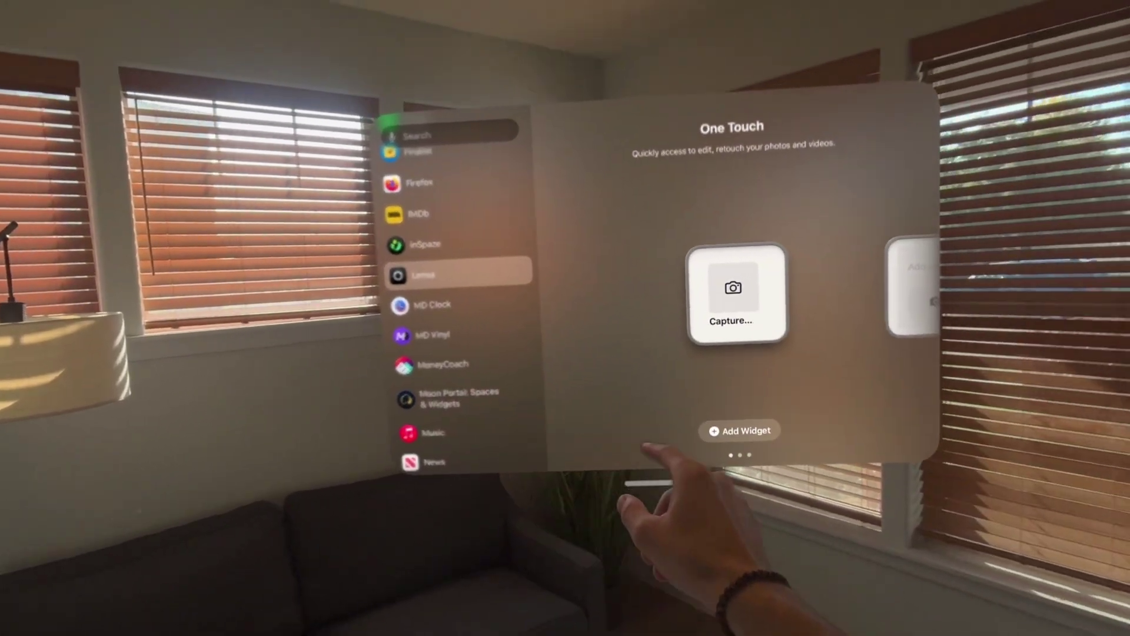
# - Page through the Lensa, MD Clock and MD Vinyl widgets, then show MoneyCoach's widgets
pyautogui.hscroll(3, 971, 306)
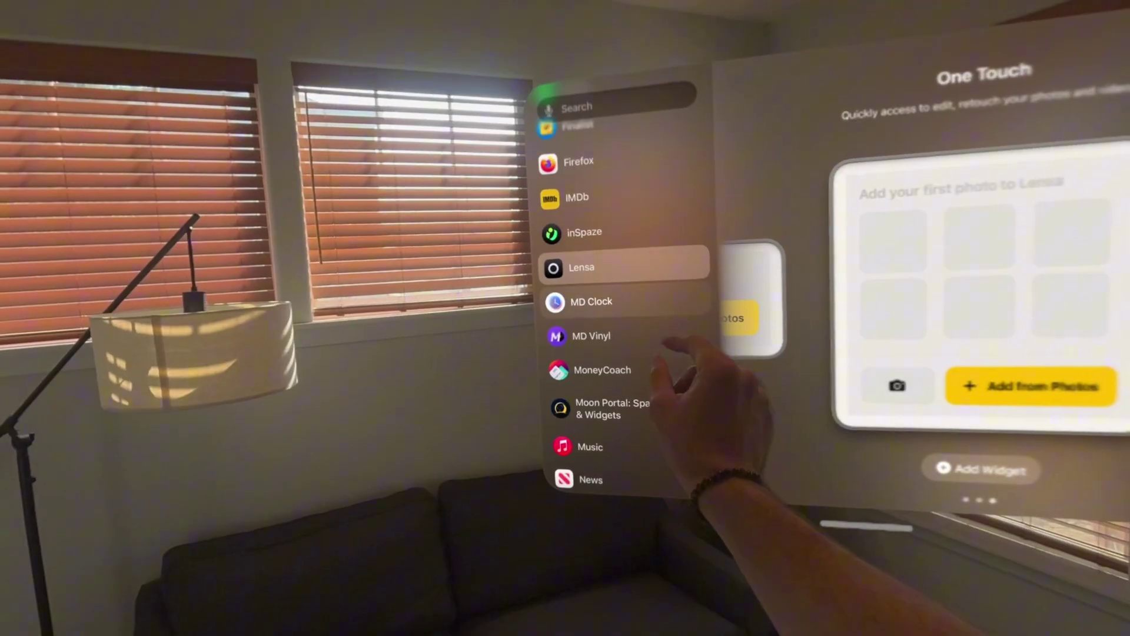
pyautogui.click(315, 318)
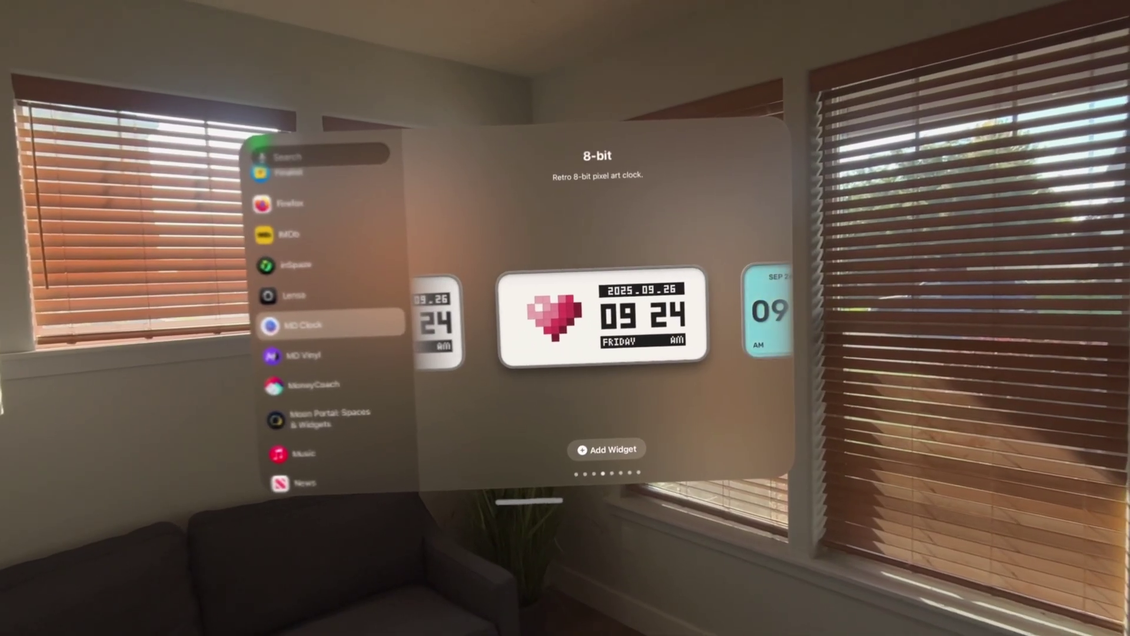
pyautogui.hscroll(1, 601, 318)
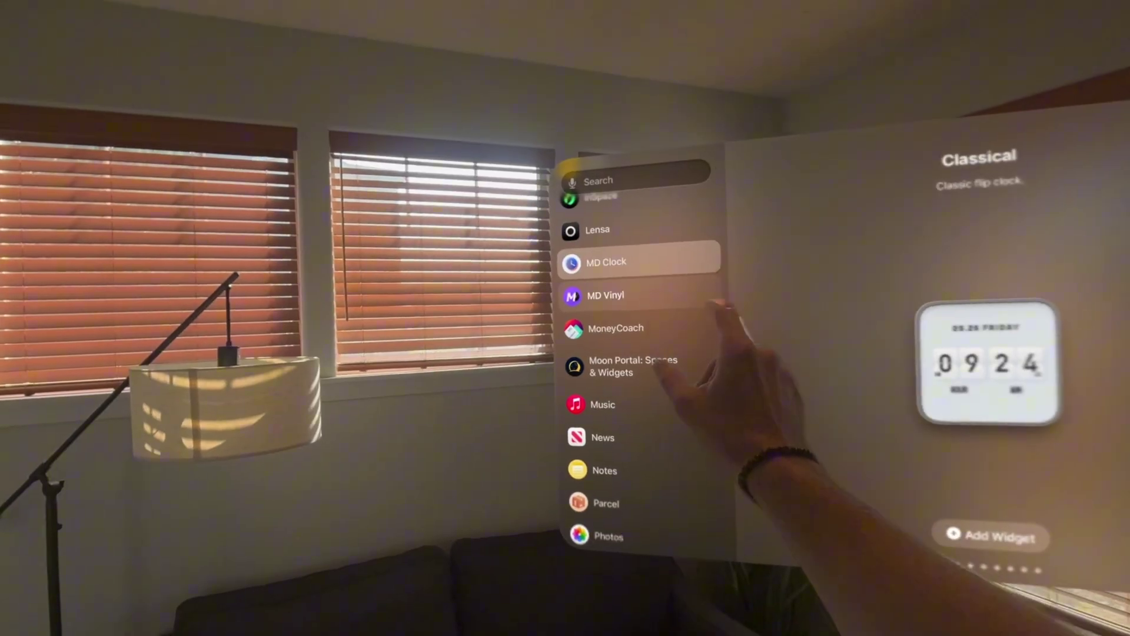
pyautogui.click(304, 386)
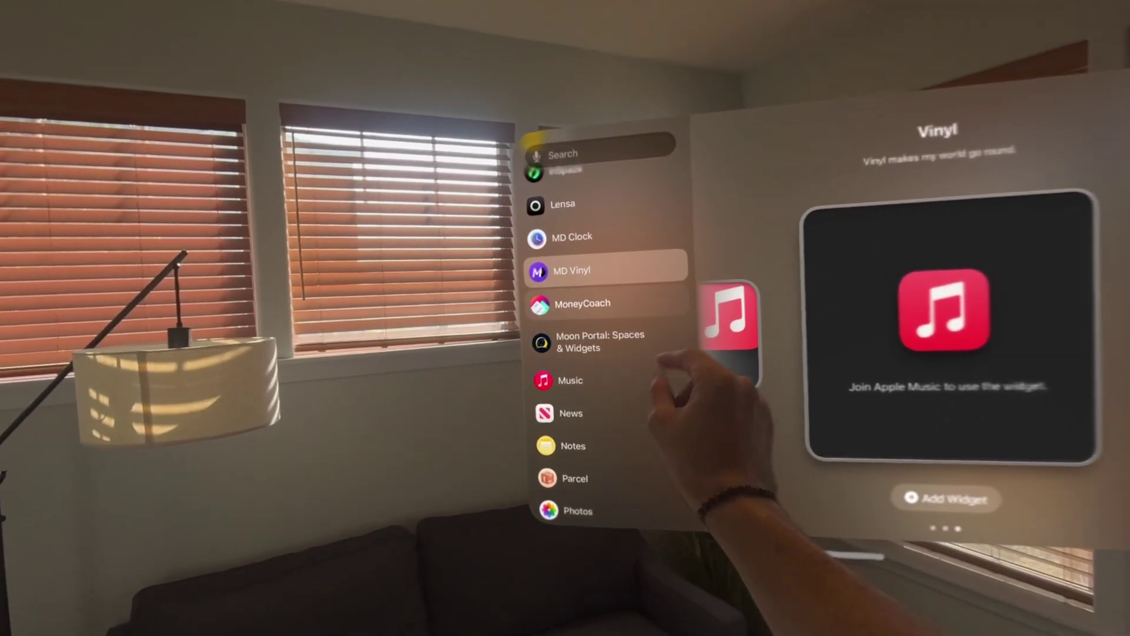
pyautogui.click(329, 313)
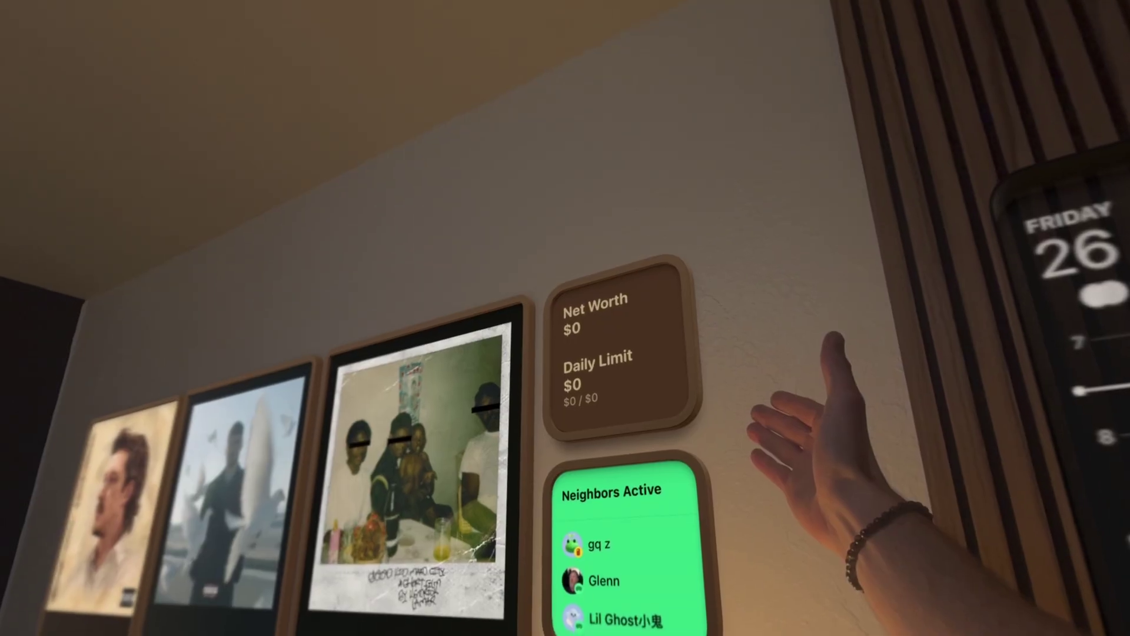
# - Open MoneyCoach from the Net Worth widget, browse Moon Portal, and view VISION PROer's settings
pyautogui.click(677, 424)
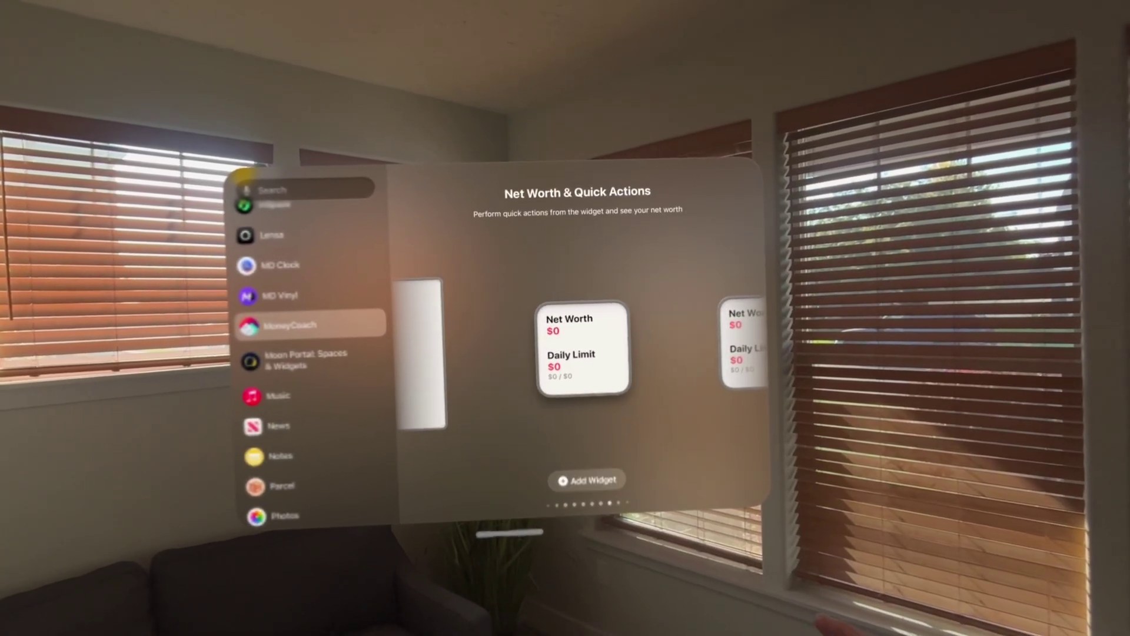
pyautogui.click(307, 357)
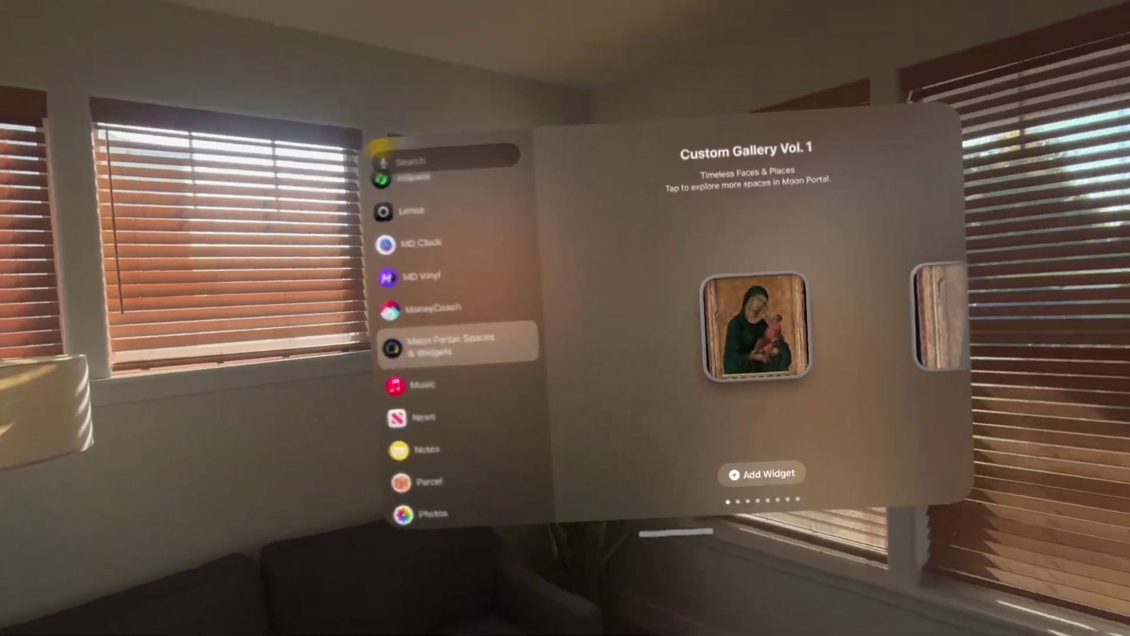
pyautogui.hscroll(1, 598, 377)
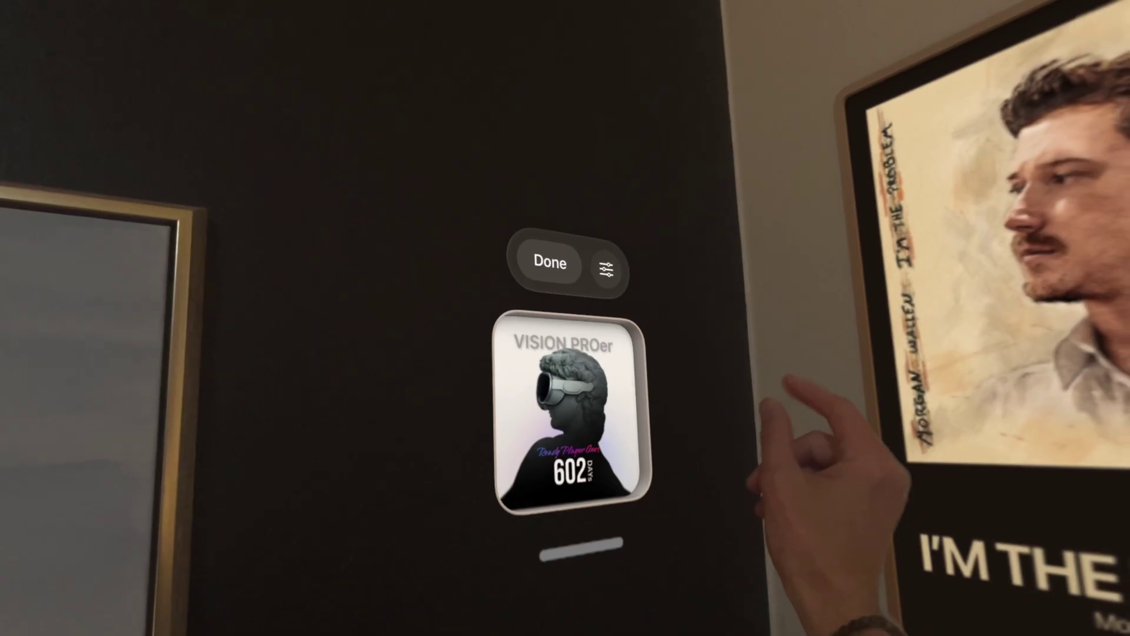
pyautogui.click(648, 190)
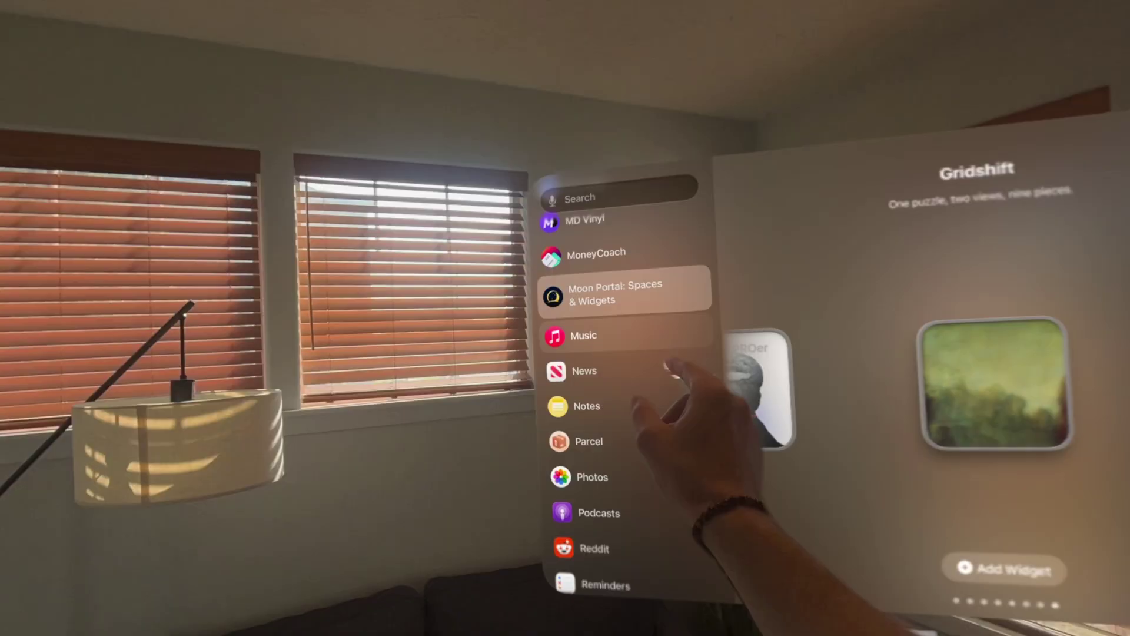
pyautogui.click(583, 335)
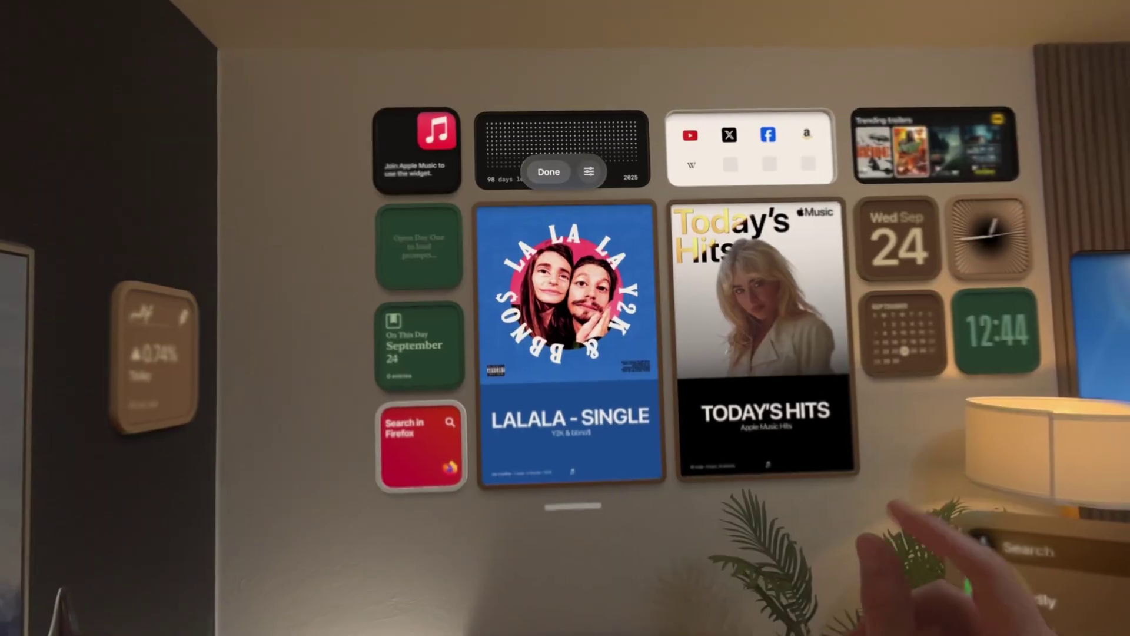
# - Change the LALALA music poster to the Soul Searching album and play it
pyautogui.click(579, 175)
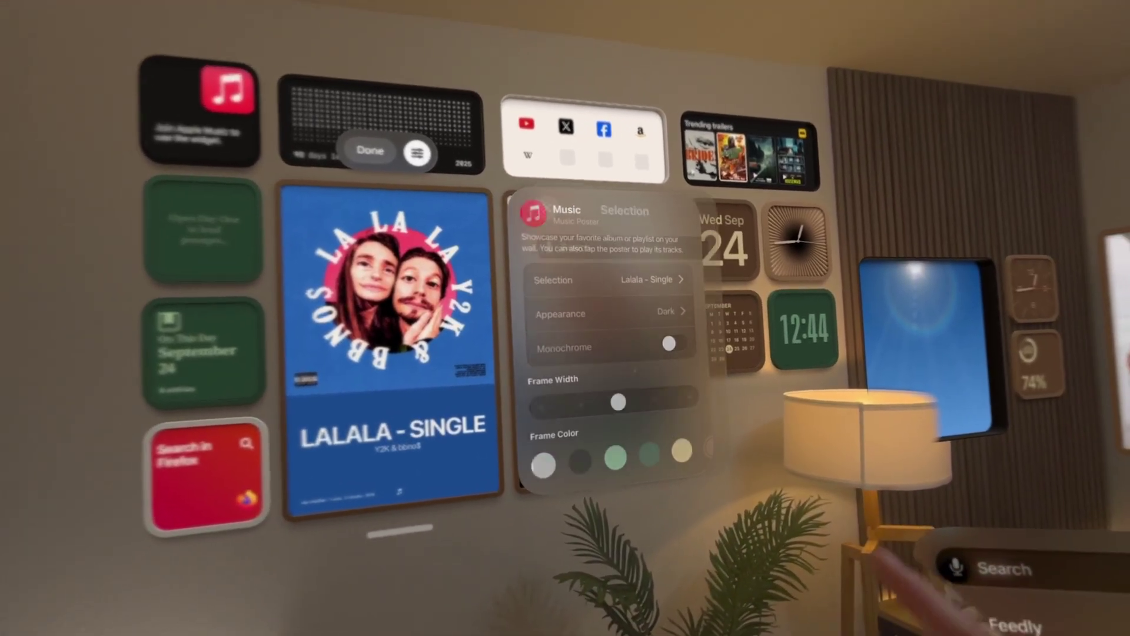
pyautogui.click(754, 287)
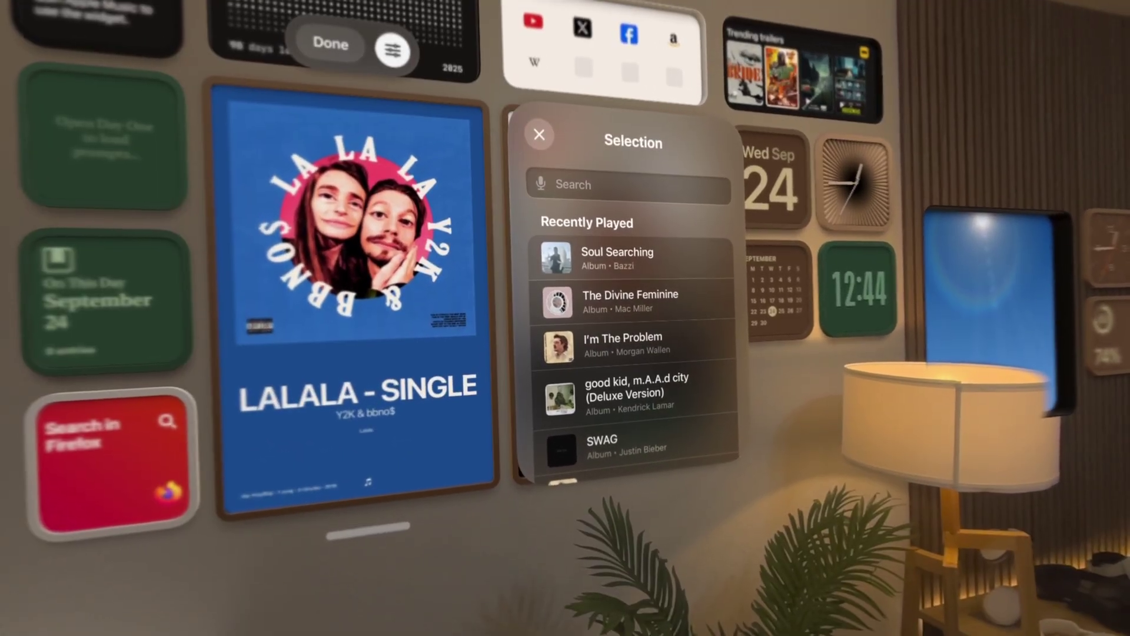
pyautogui.click(581, 303)
pyautogui.click(341, 51)
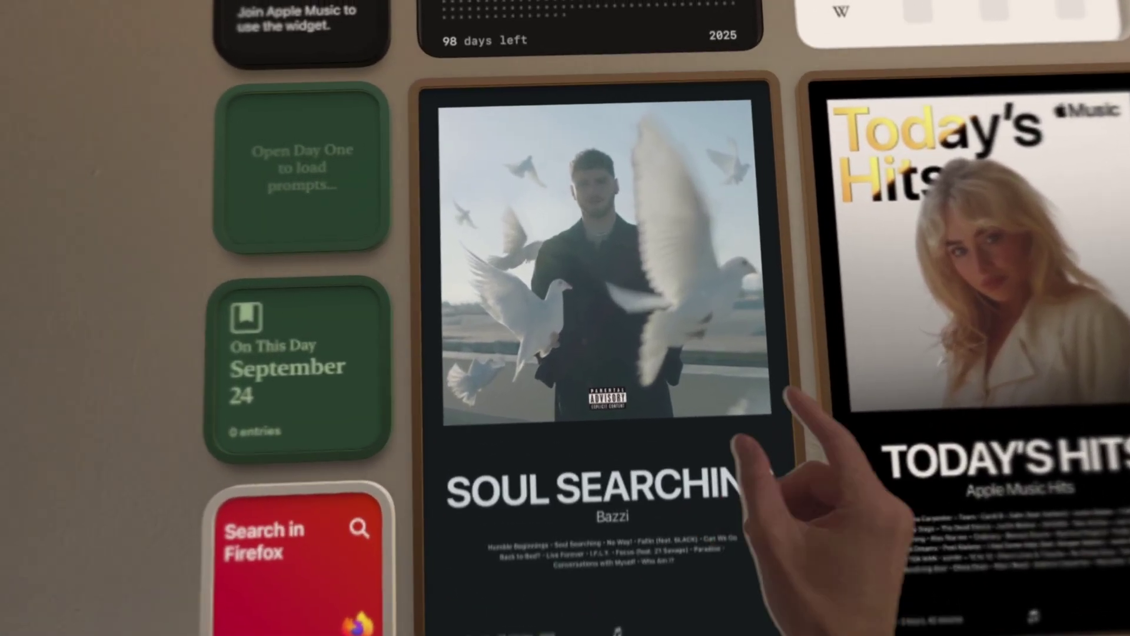
pyautogui.click(760, 412)
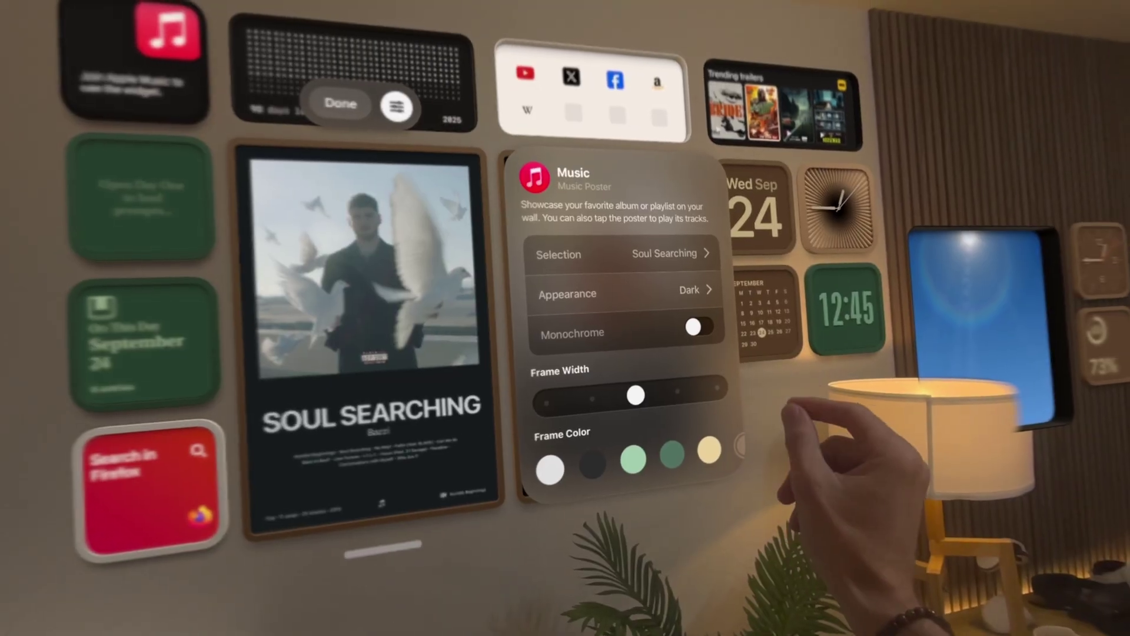
# - Switch the music poster's appearance to Light, then to Dark
pyautogui.click(619, 360)
pyautogui.click(560, 308)
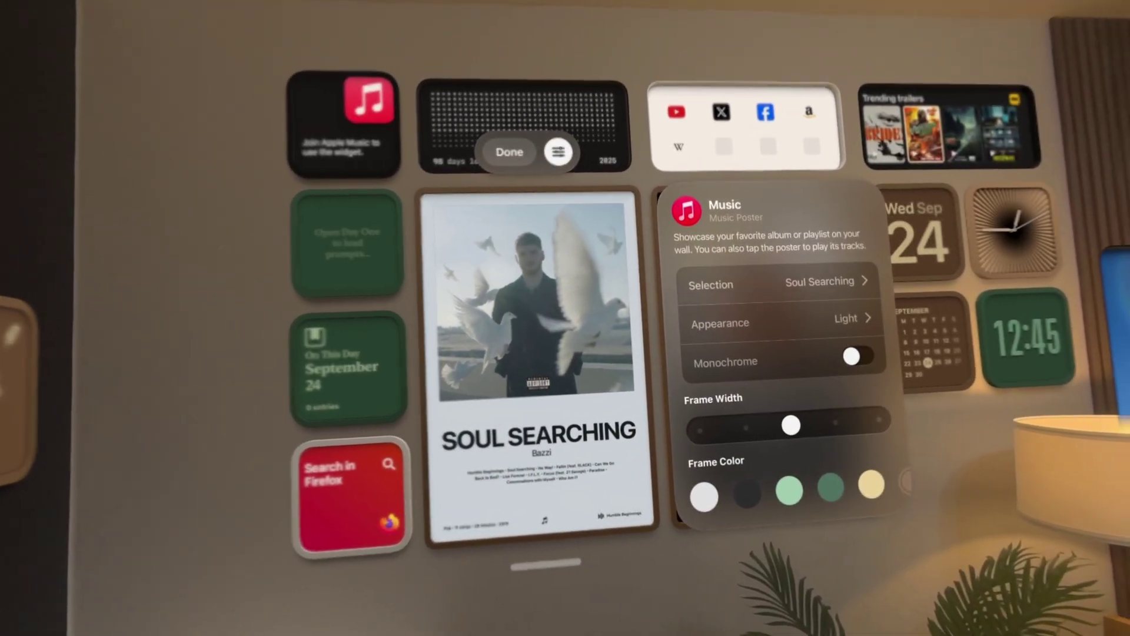
pyautogui.click(648, 295)
pyautogui.click(593, 287)
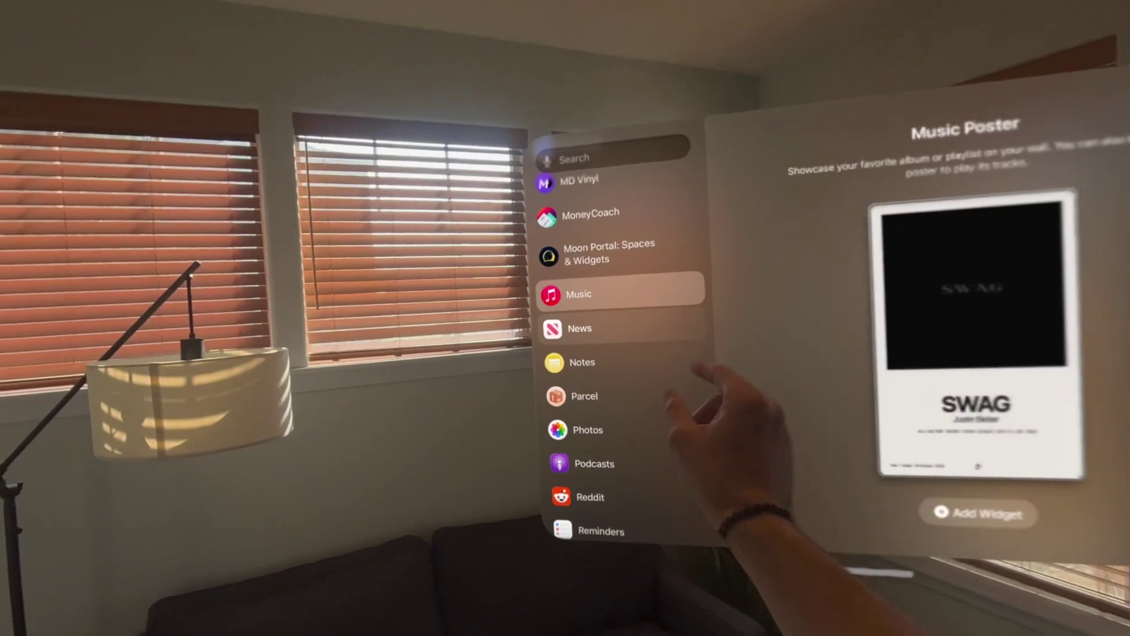
pyautogui.click(577, 291)
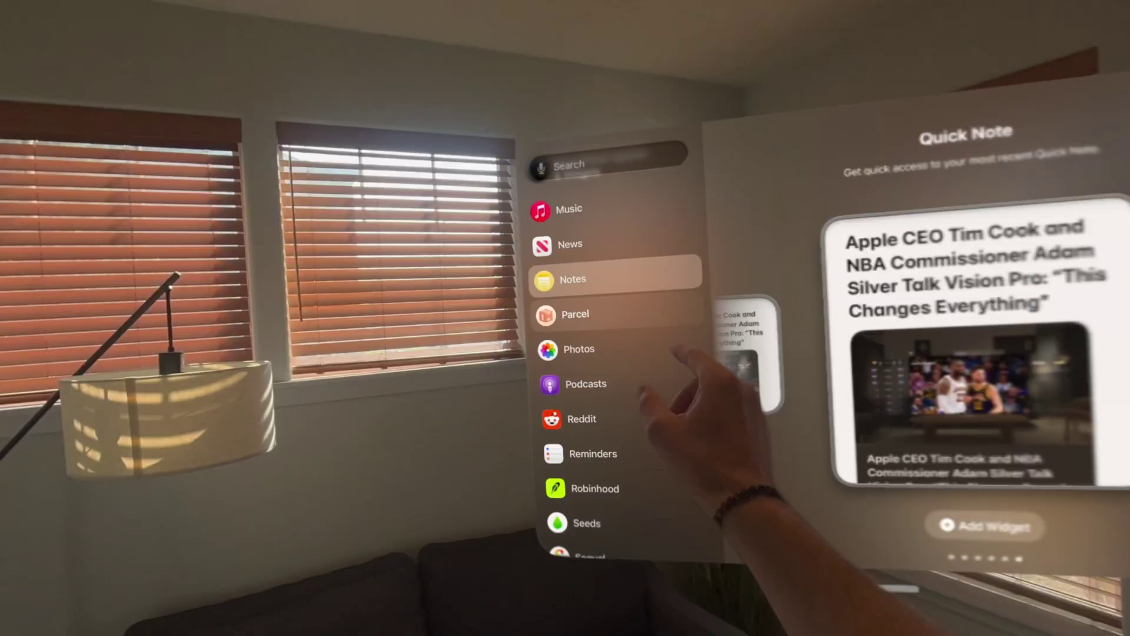
# - Move past Parcel to the Photos widgets and swipe to the Poster and Spatial styles
pyautogui.click(575, 314)
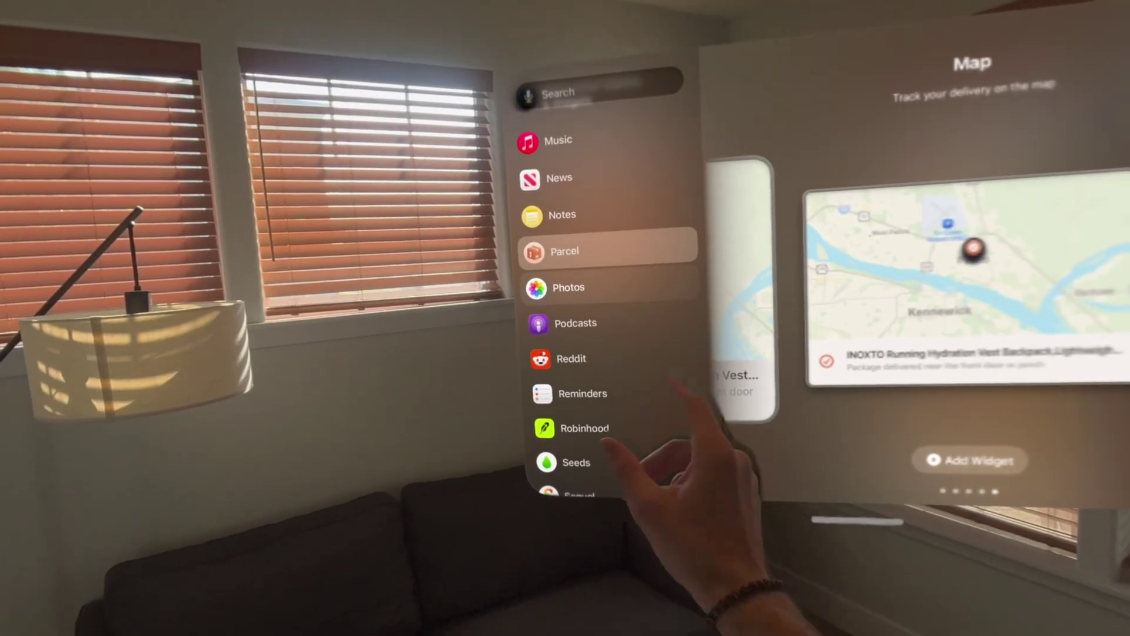
pyautogui.click(257, 335)
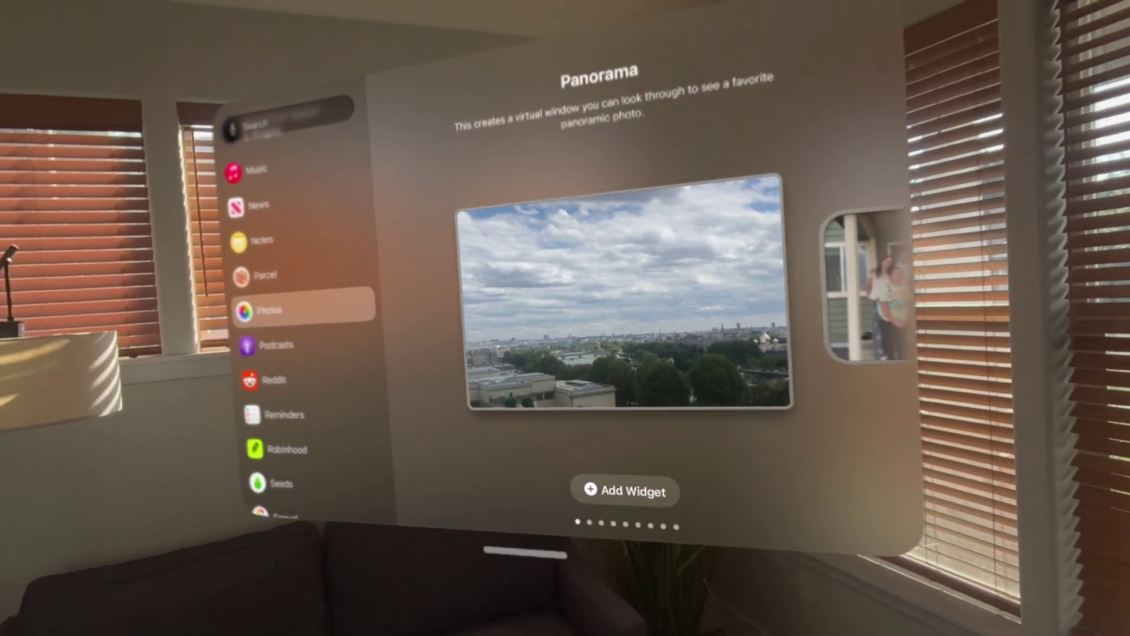
pyautogui.moveTo(648, 294); pyautogui.dragTo(471, 294)
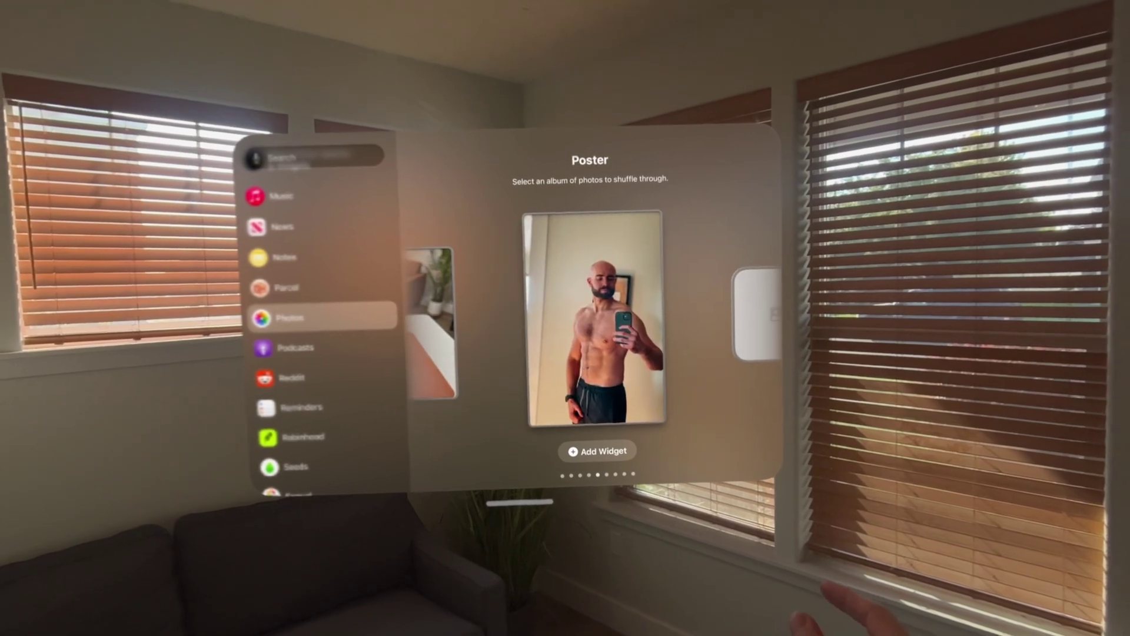
pyautogui.moveTo(647, 317); pyautogui.dragTo(471, 318)
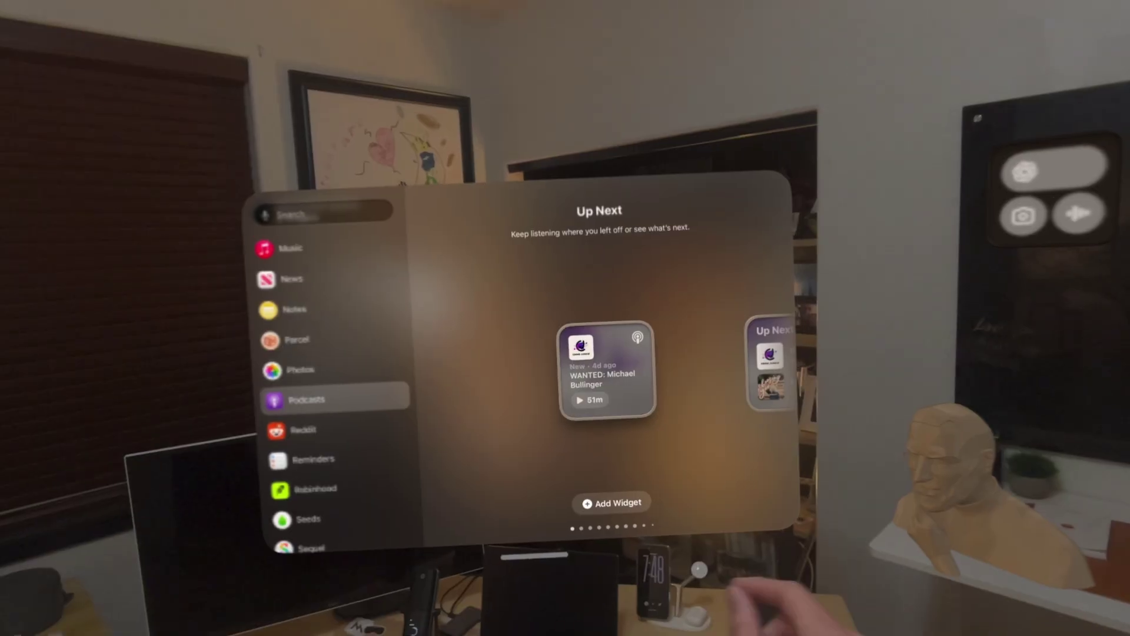
# - Swipe through Podcasts' widgets, then swipe Reddit's widgets to the Cat Calendar
pyautogui.hscroll(3, 607, 371)
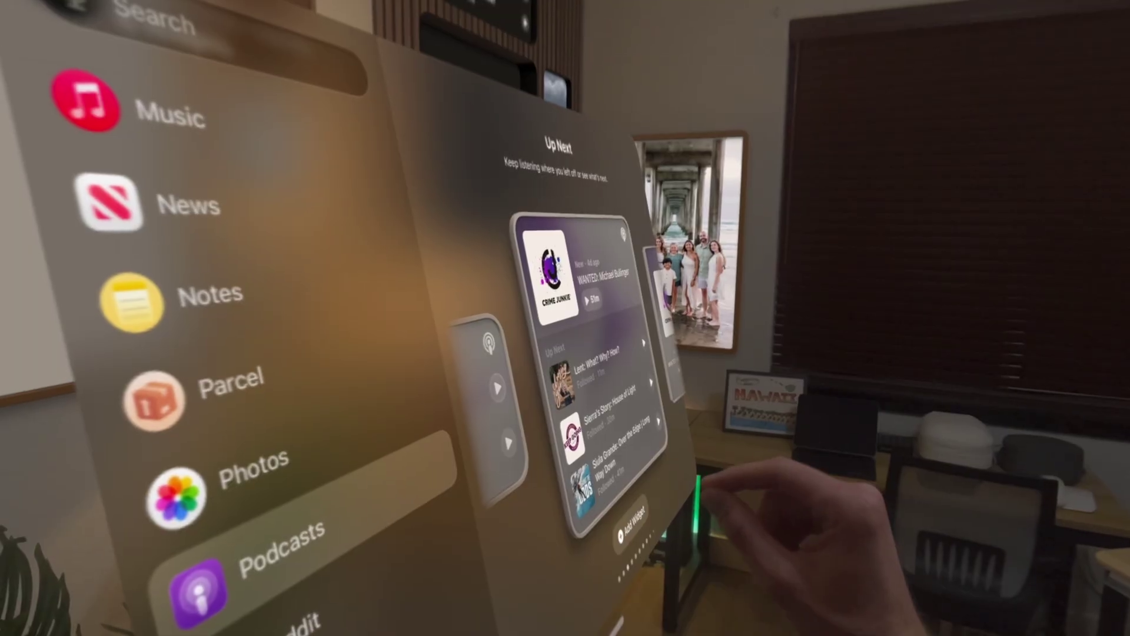
pyautogui.hscroll(2, 594, 379)
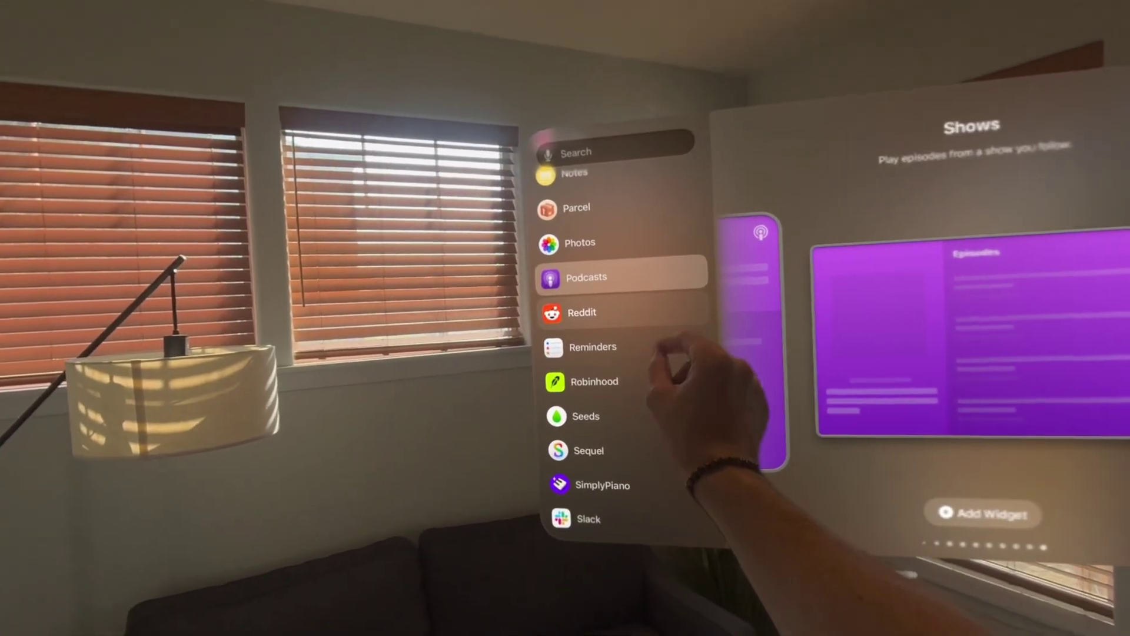
pyautogui.click(516, 332)
pyautogui.hscroll(1, 601, 356)
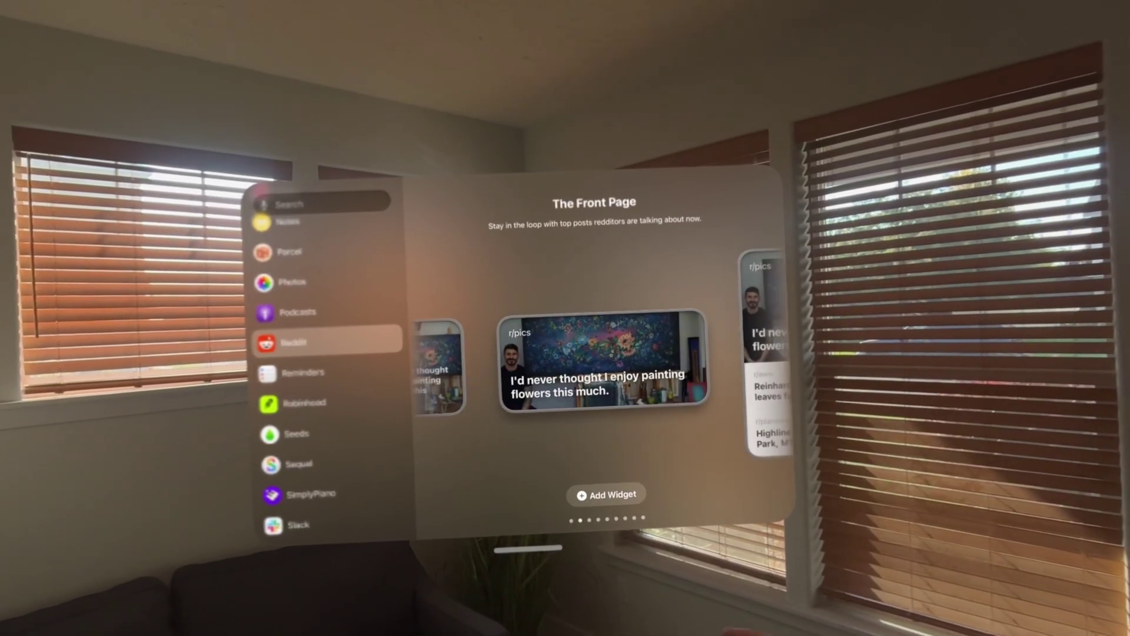
pyautogui.hscroll(5, 600, 359)
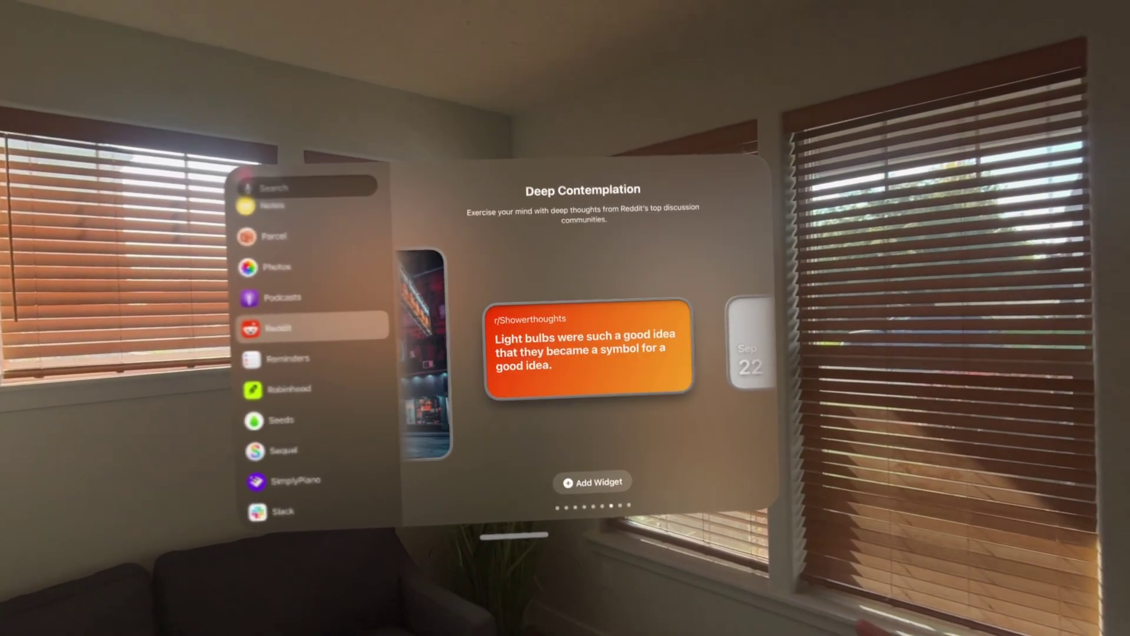
pyautogui.hscroll(1, 589, 348)
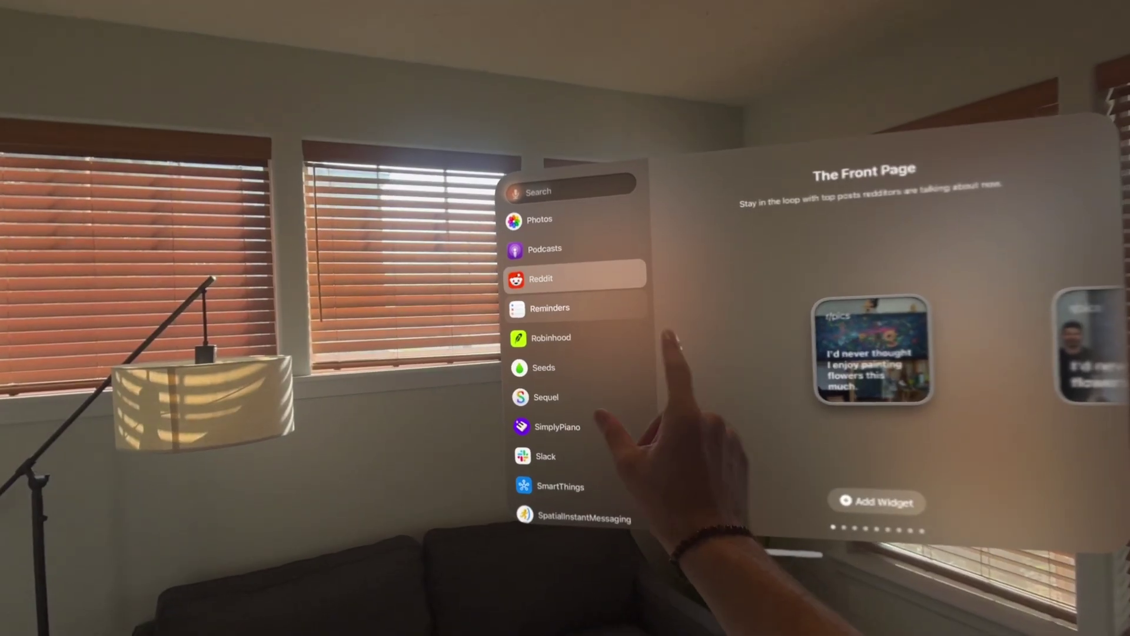
# - Page past Reminders' widgets and swipe through Robinhood's widgets to Portfolio
pyautogui.click(278, 343)
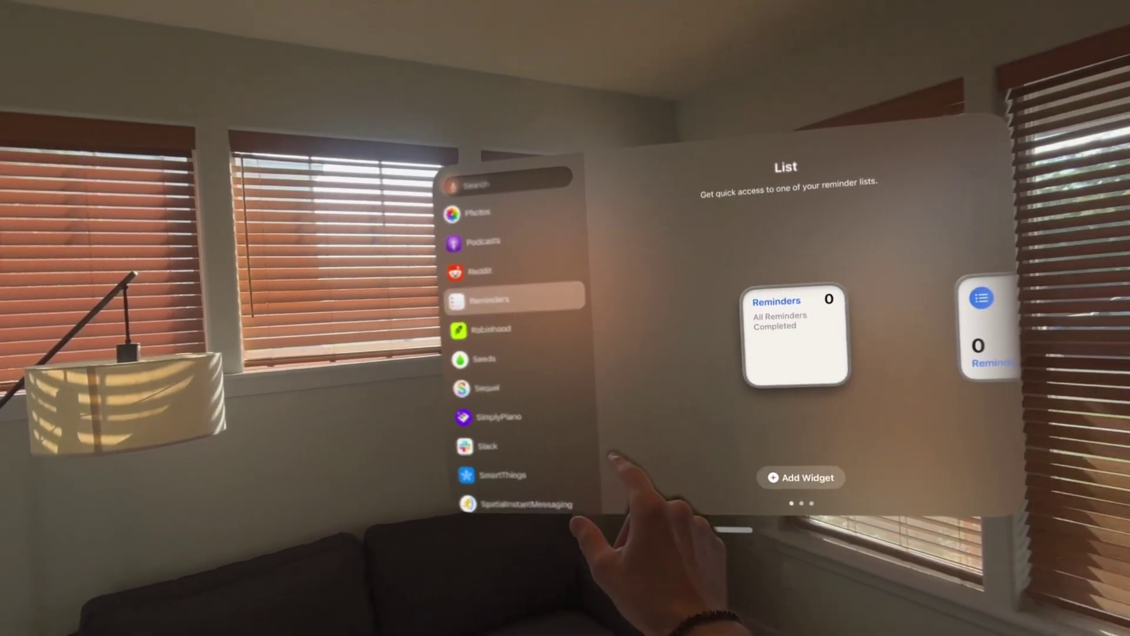
pyautogui.hscroll(1, 607, 333)
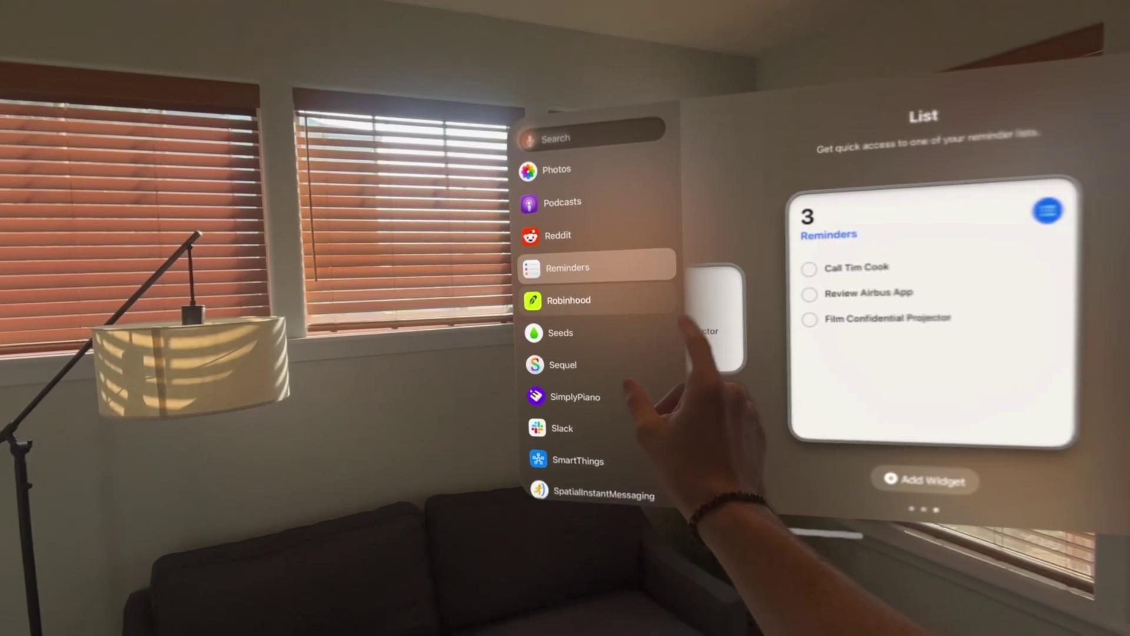
pyautogui.click(574, 298)
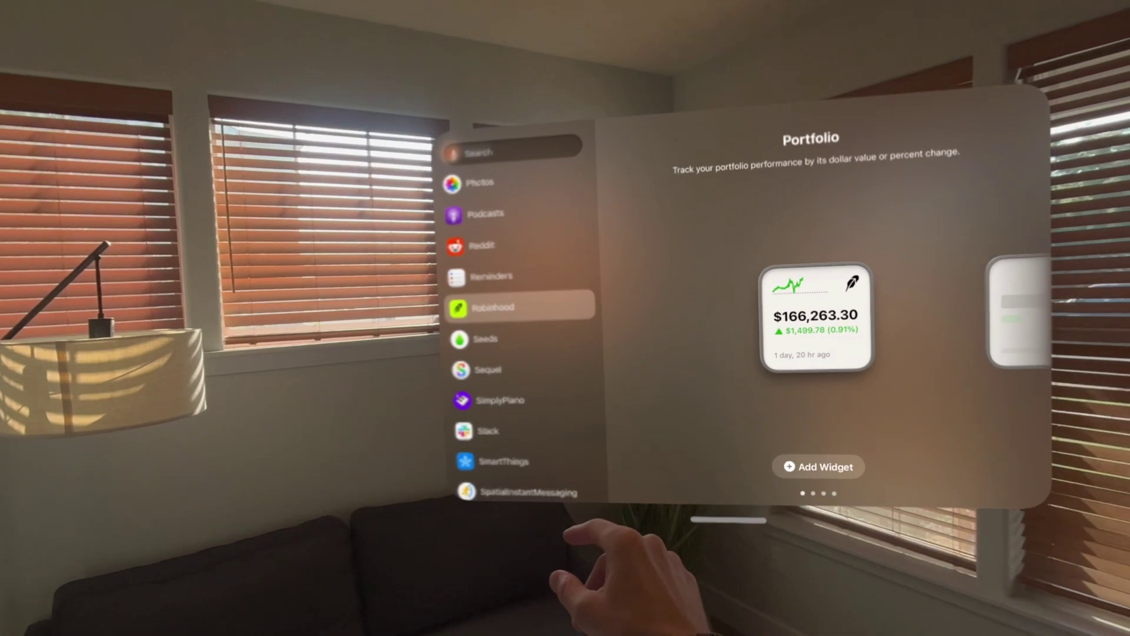
pyautogui.hscroll(1, 624, 339)
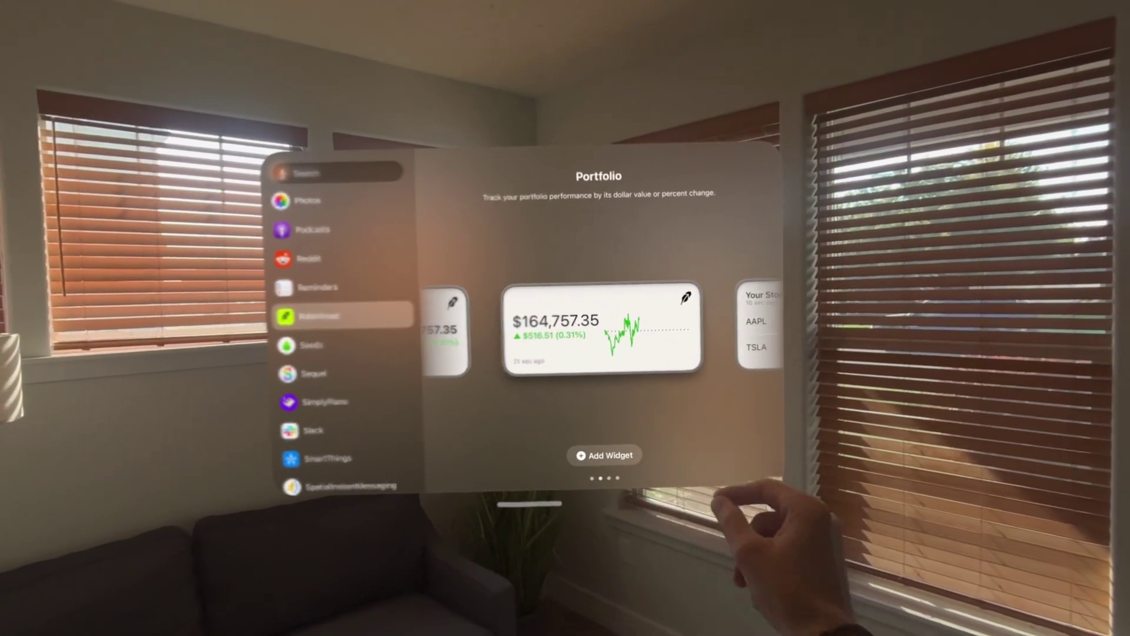
pyautogui.hscroll(1, 601, 330)
pyautogui.hscroll(1, 598, 324)
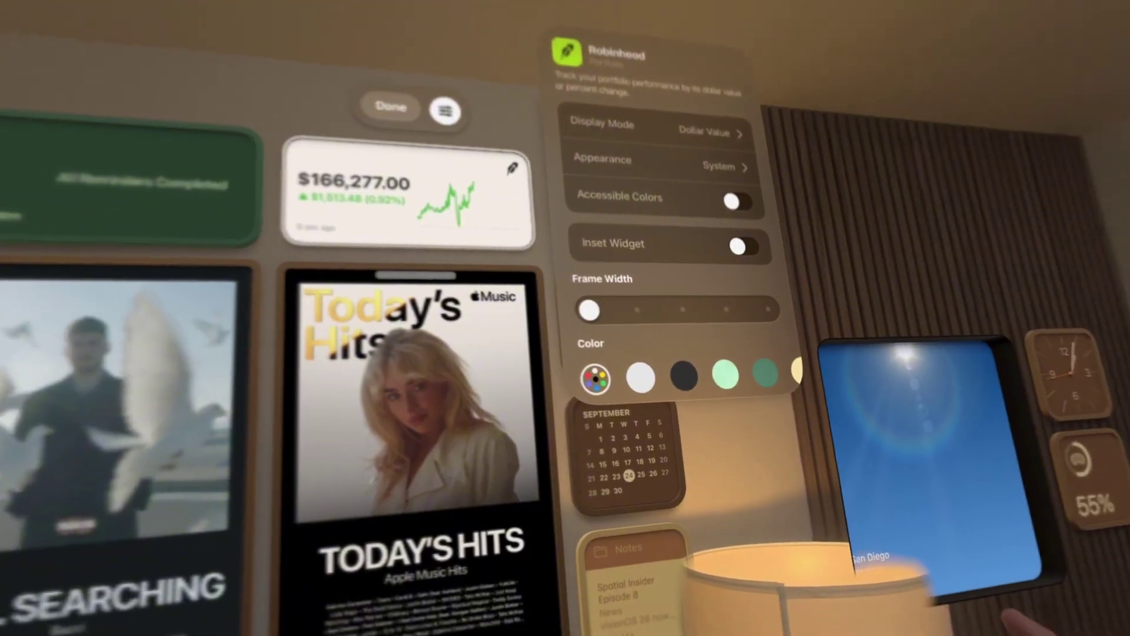
# - Style the Robinhood Portfolio widget green, enable Inset Widget, then switch it to multicolour
pyautogui.click(692, 411)
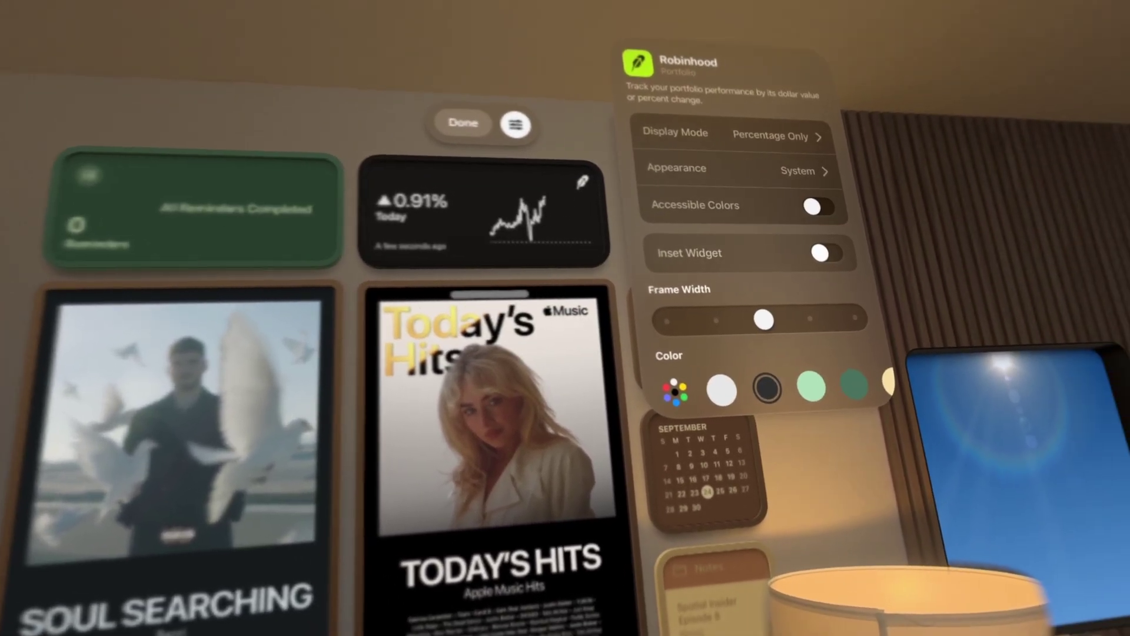
pyautogui.click(898, 258)
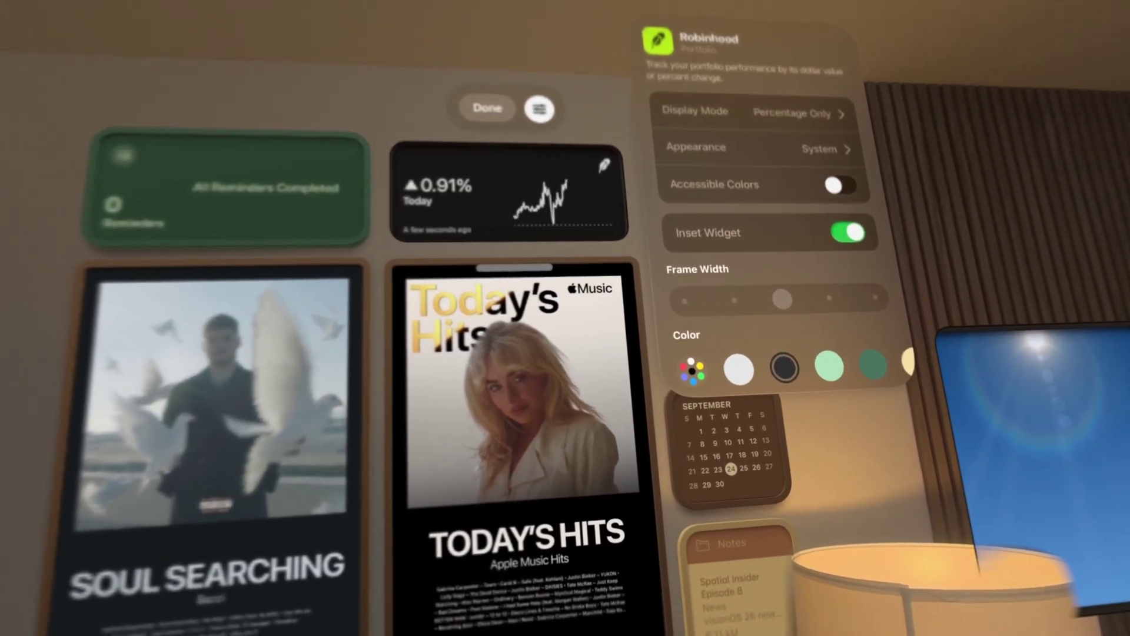
pyautogui.click(758, 401)
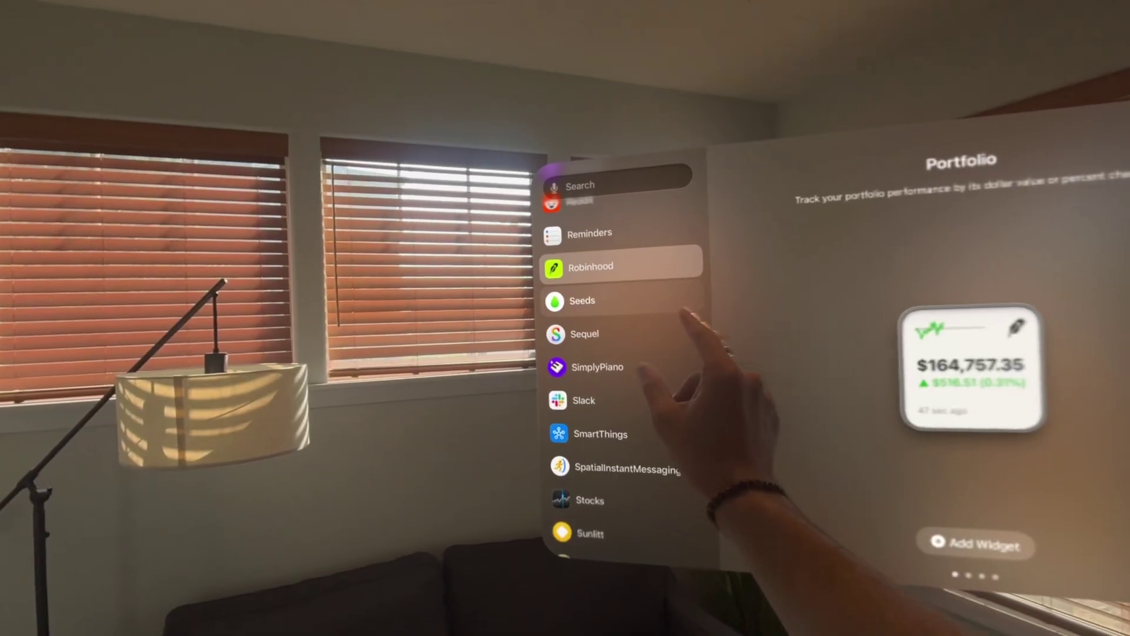
pyautogui.click(580, 298)
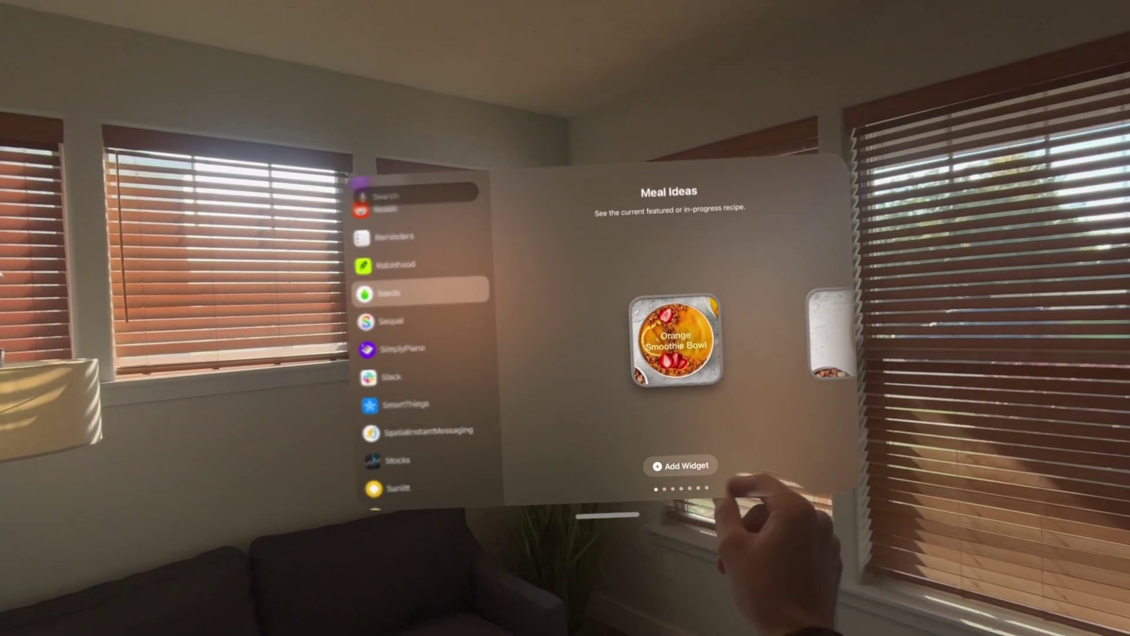
# - Page through the Seeds and Sequel widgets, then browse SimplyPiano's widgets
pyautogui.hscroll(3, 642, 335)
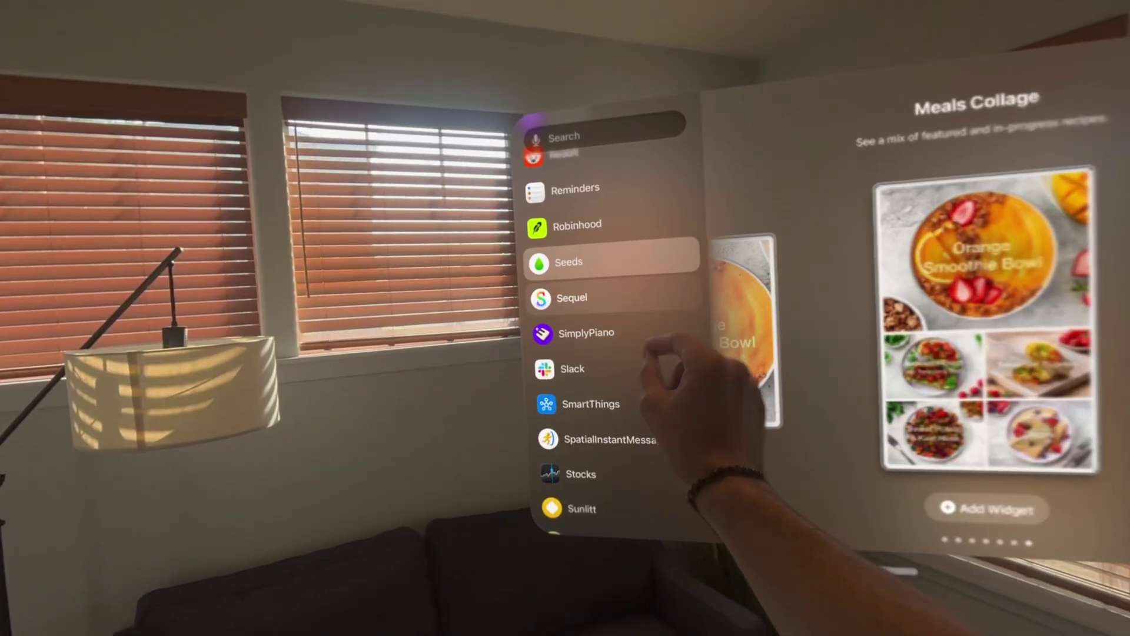
pyautogui.click(572, 298)
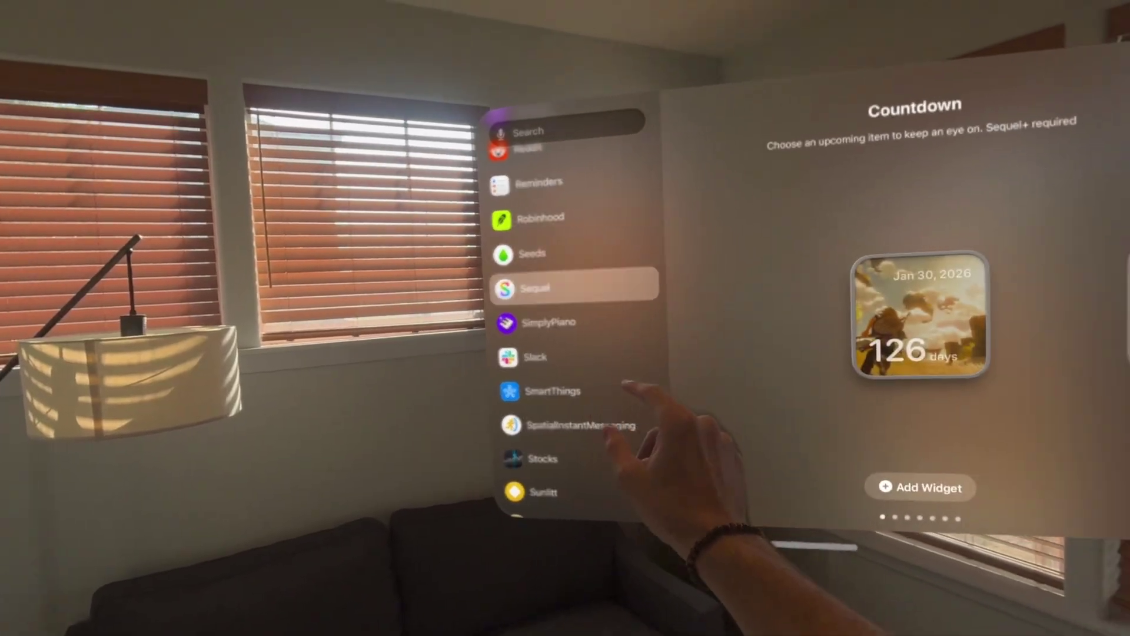
pyautogui.hscroll(1, 615, 321)
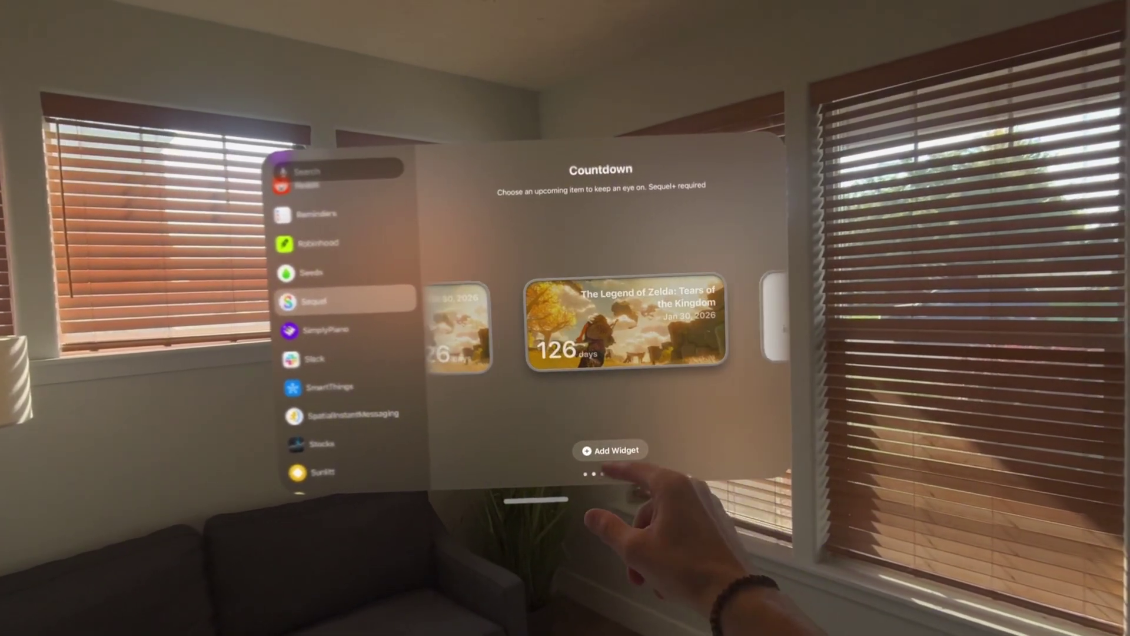
pyautogui.hscroll(1, 607, 326)
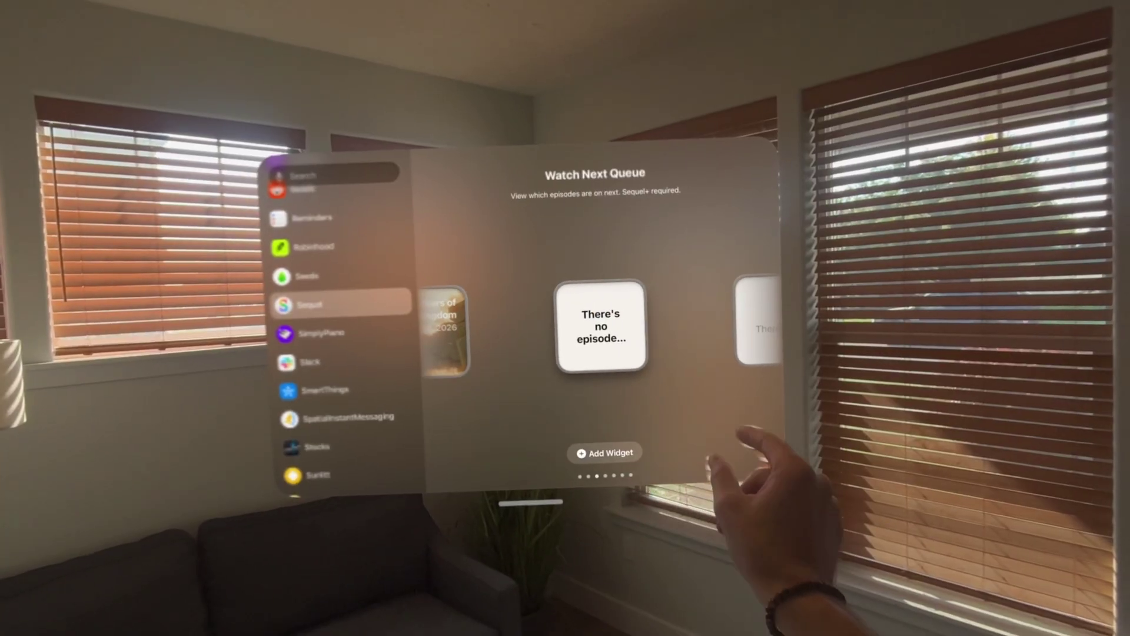
pyautogui.hscroll(1, 602, 325)
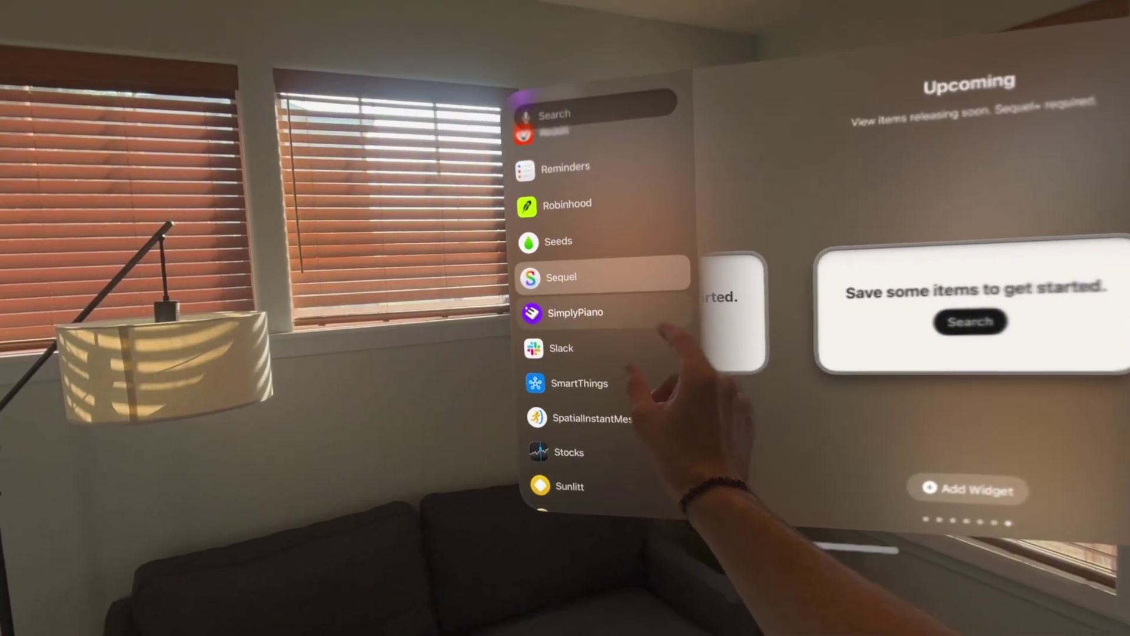
pyautogui.click(318, 330)
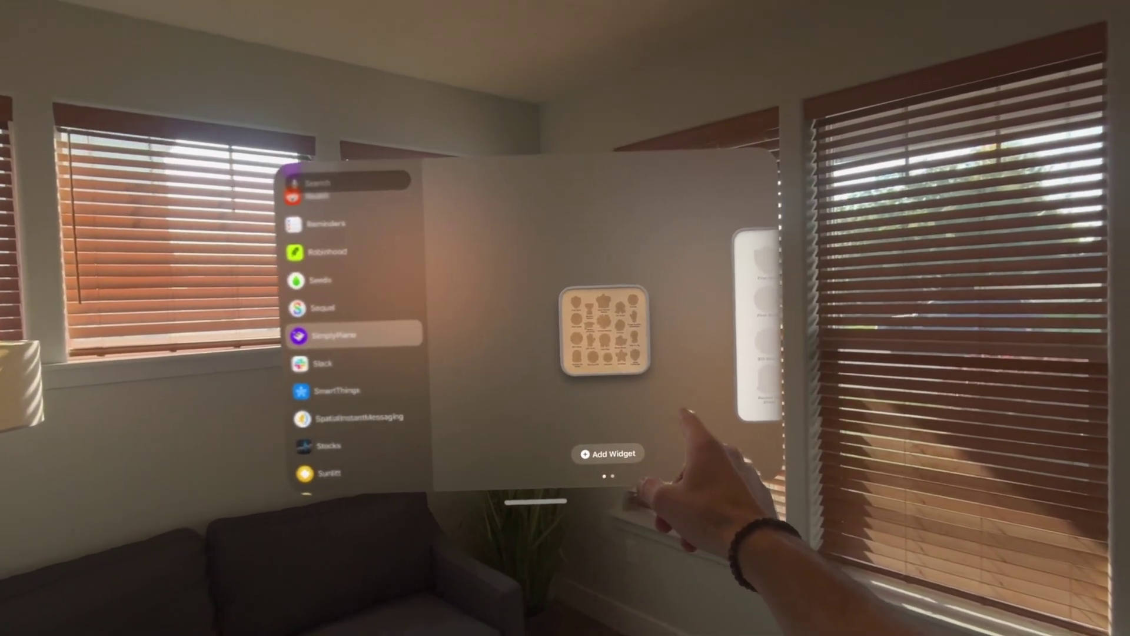
pyautogui.hscroll(1, 679, 300)
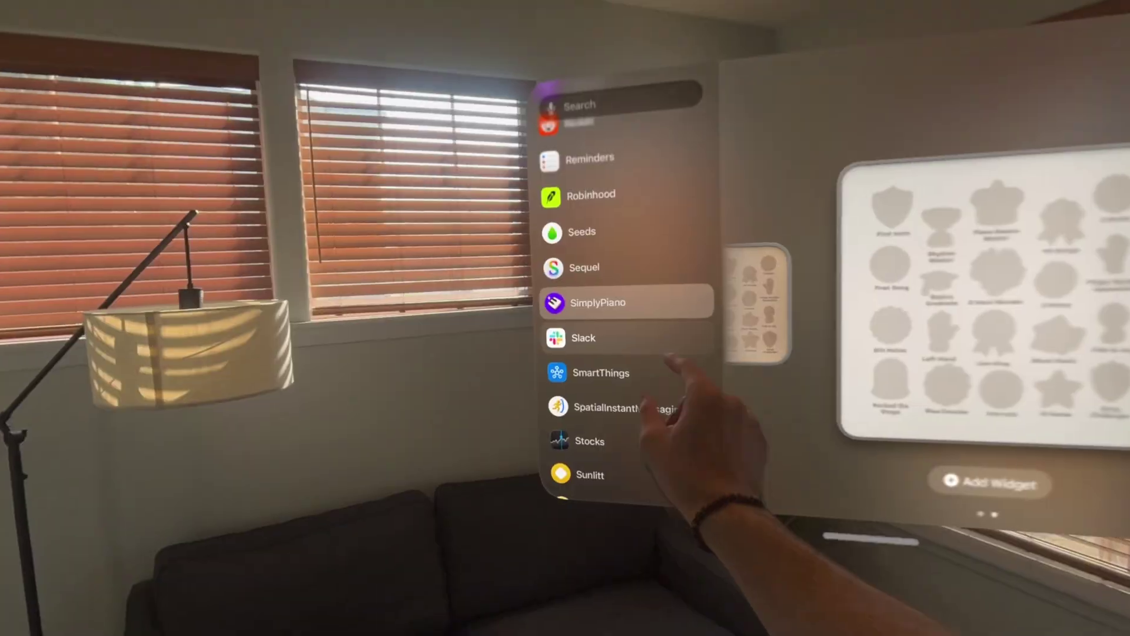
# - Swipe Slack's widgets through to the wider Status widget
pyautogui.click(580, 320)
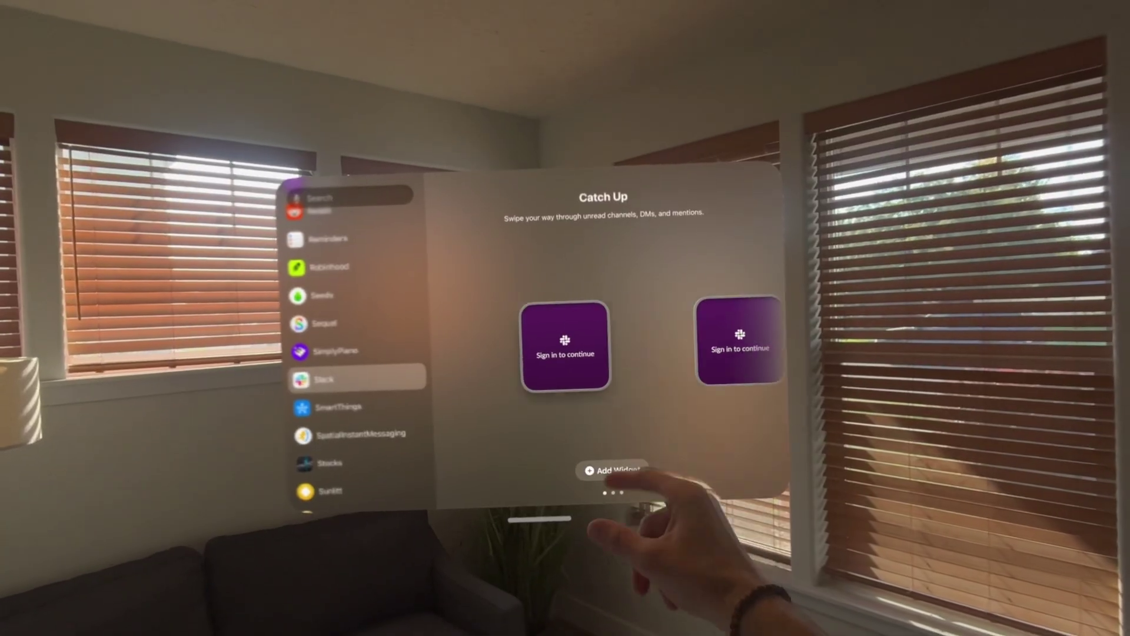
pyautogui.moveTo(565, 347); pyautogui.dragTo(448, 348)
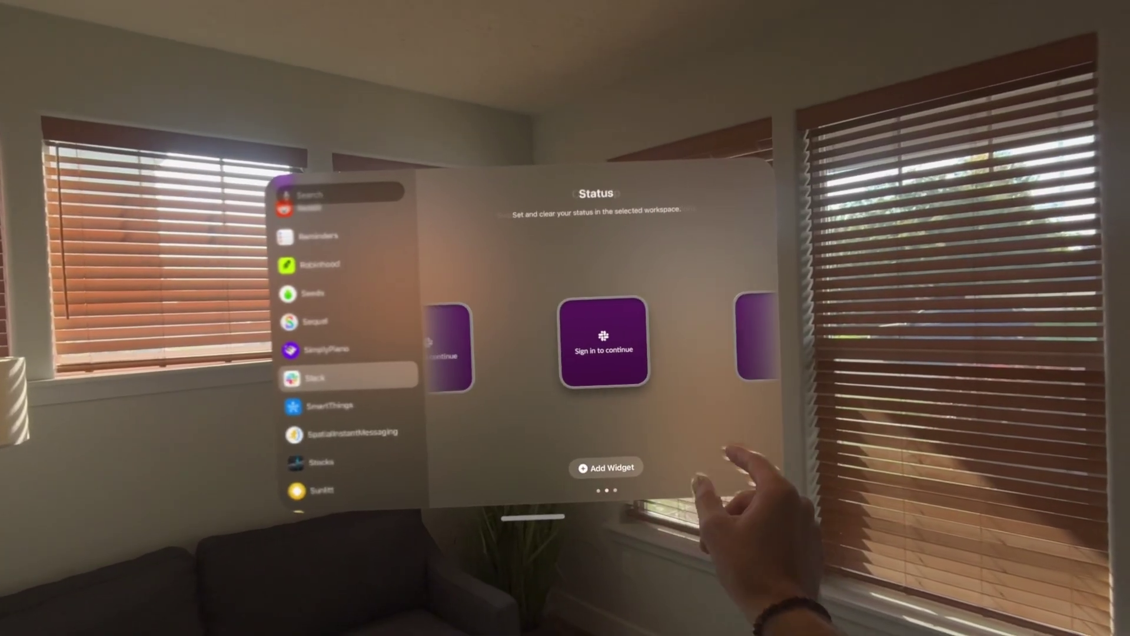
pyautogui.moveTo(589, 348); pyautogui.dragTo(471, 348)
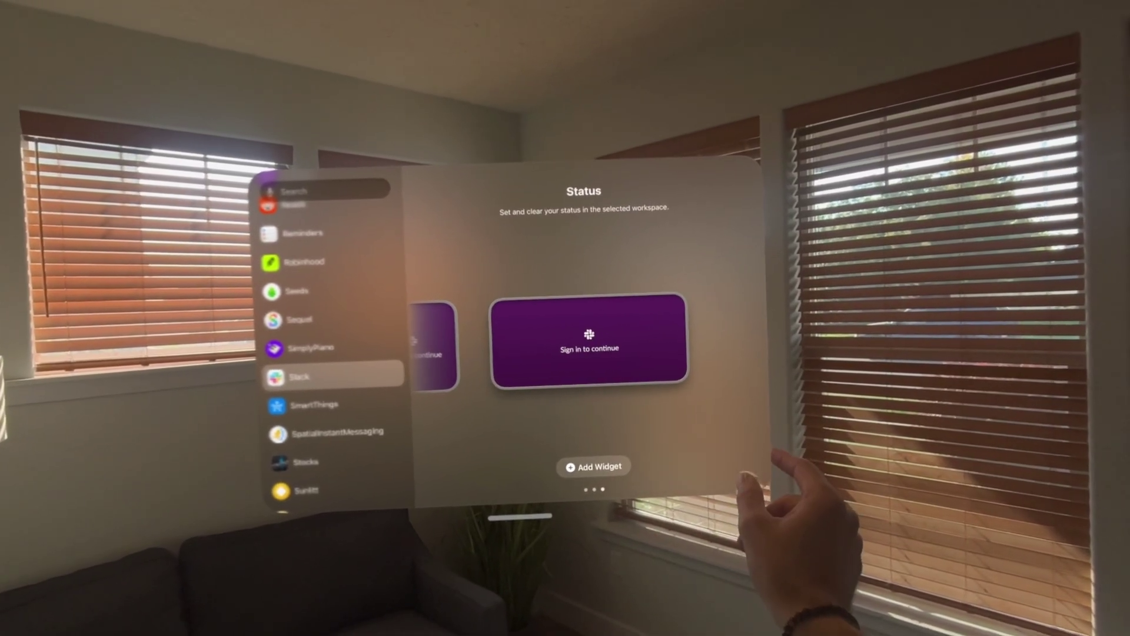
pyautogui.scroll(-3, 338, 353)
# - Swipe SmartThings' widgets past the Routines and Devices sign-in widgets
pyautogui.click(321, 290)
pyautogui.moveTo(617, 336); pyautogui.dragTo(499, 336)
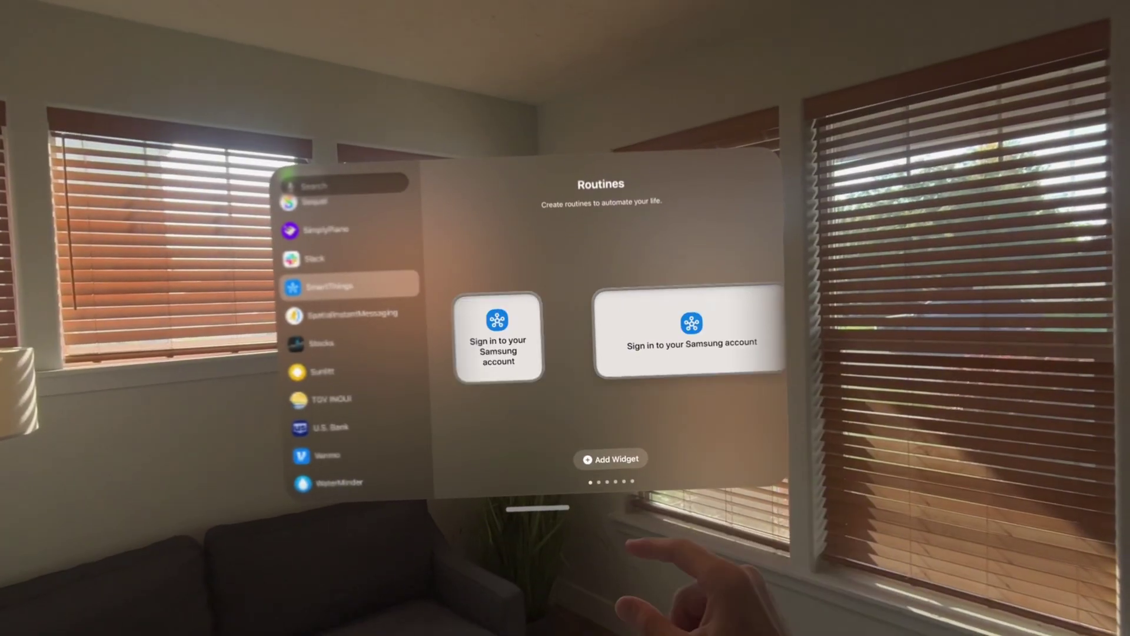
pyautogui.moveTo(612, 336); pyautogui.dragTo(495, 336)
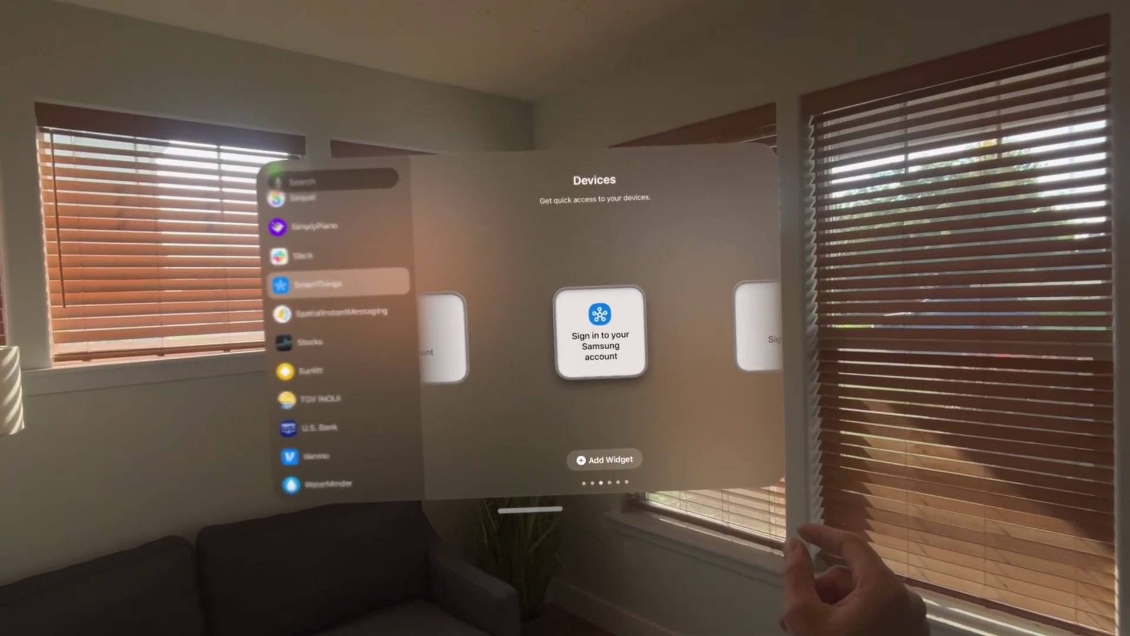
pyautogui.moveTo(612, 335); pyautogui.dragTo(494, 335)
pyautogui.click(340, 310)
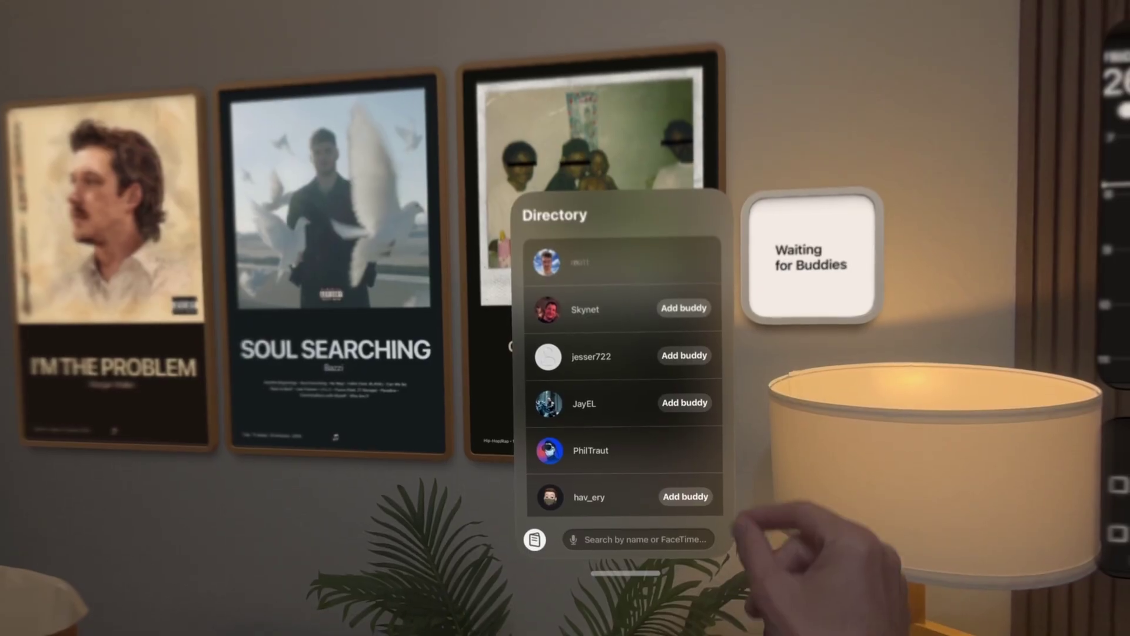
# - Scroll down to Stocks and swipe through its Watchlist and Symbol widgets
pyautogui.scroll(-10, 624, 377)
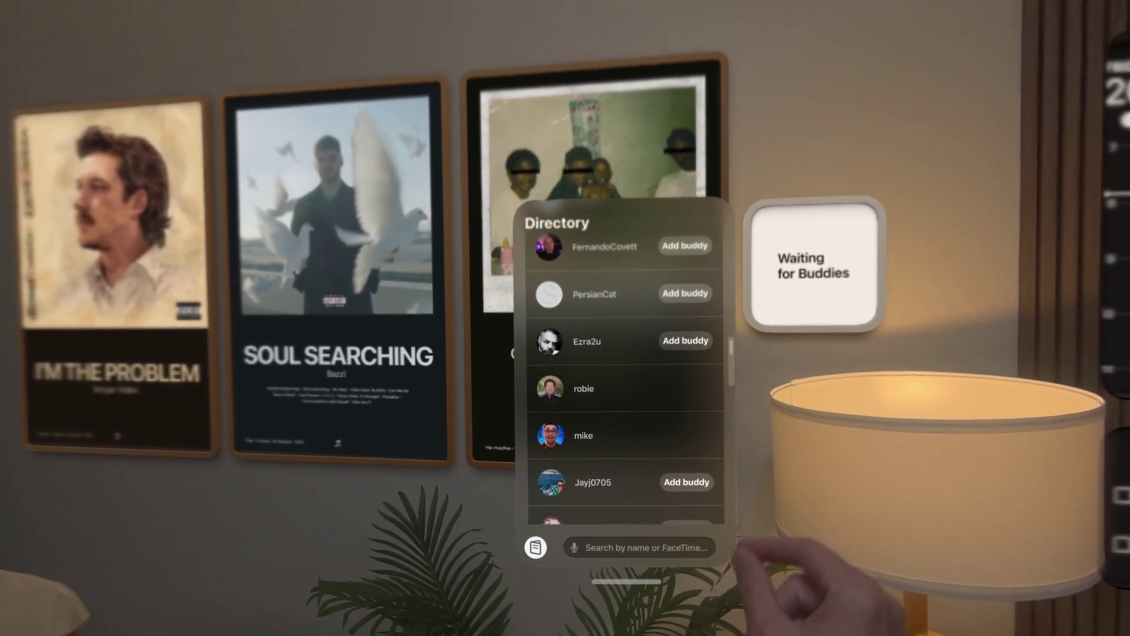
pyautogui.scroll(-10, 624, 376)
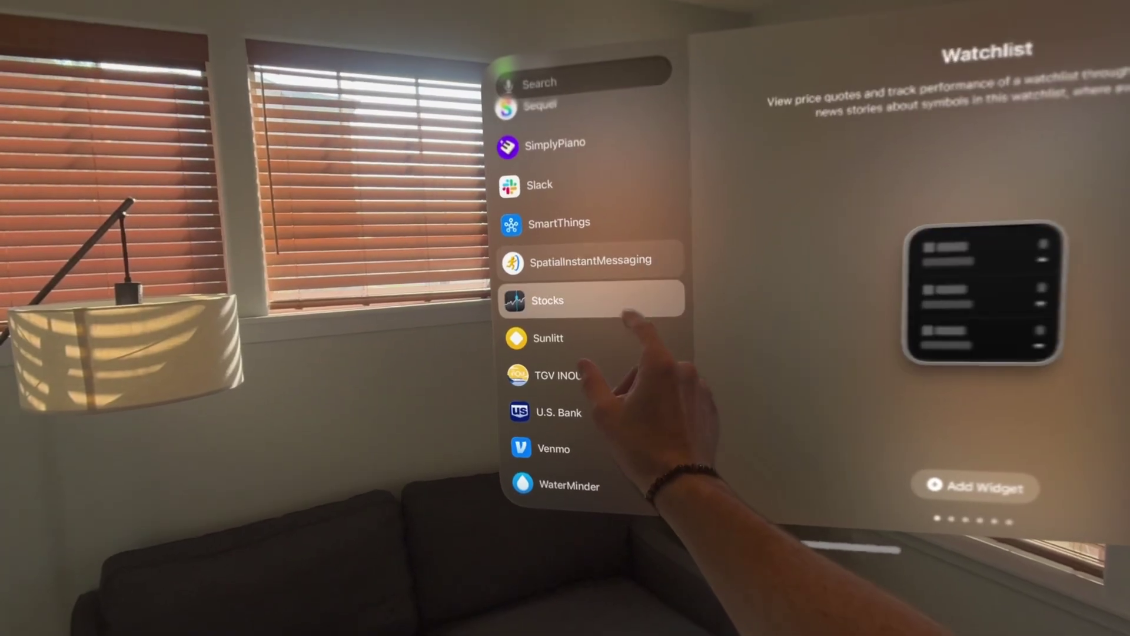
pyautogui.hscroll(3, 606, 335)
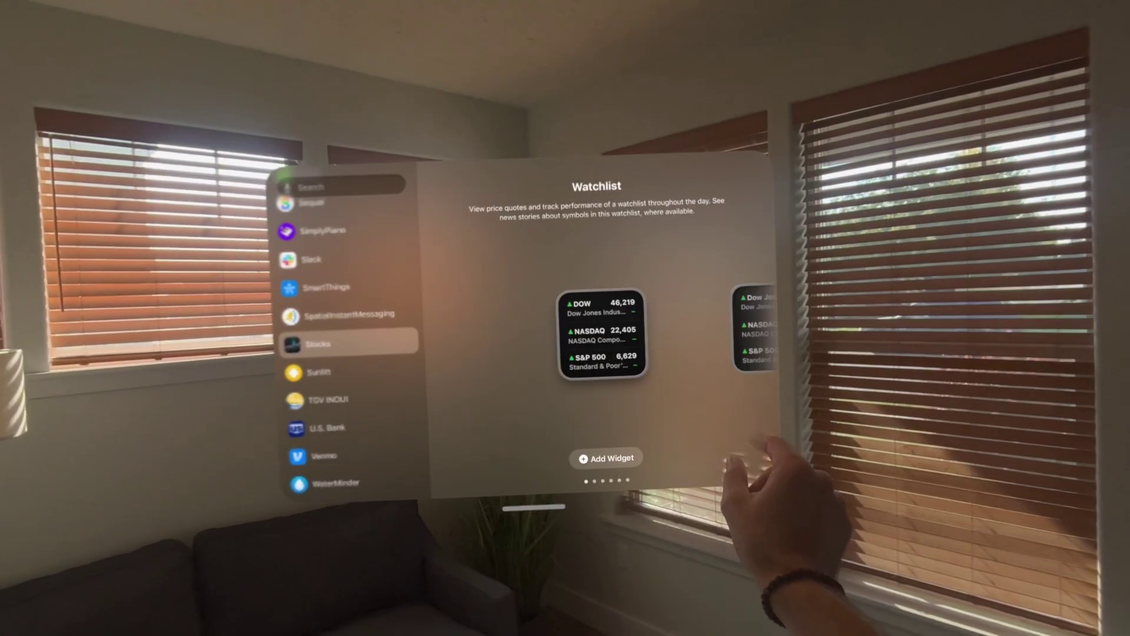
pyautogui.hscroll(3, 607, 336)
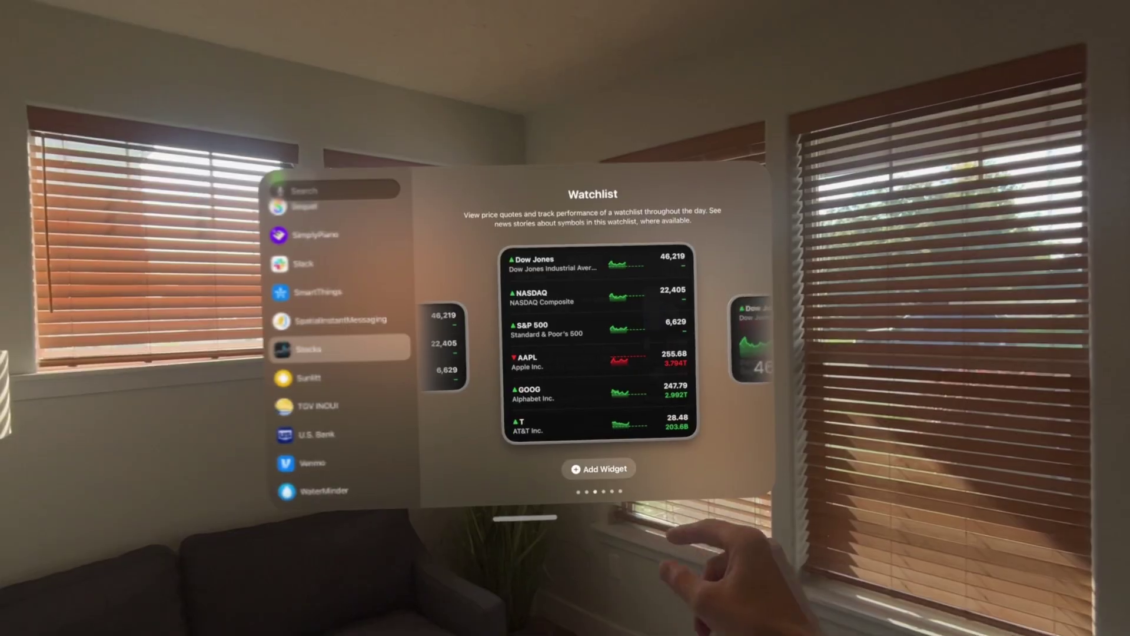
pyautogui.hscroll(3, 606, 336)
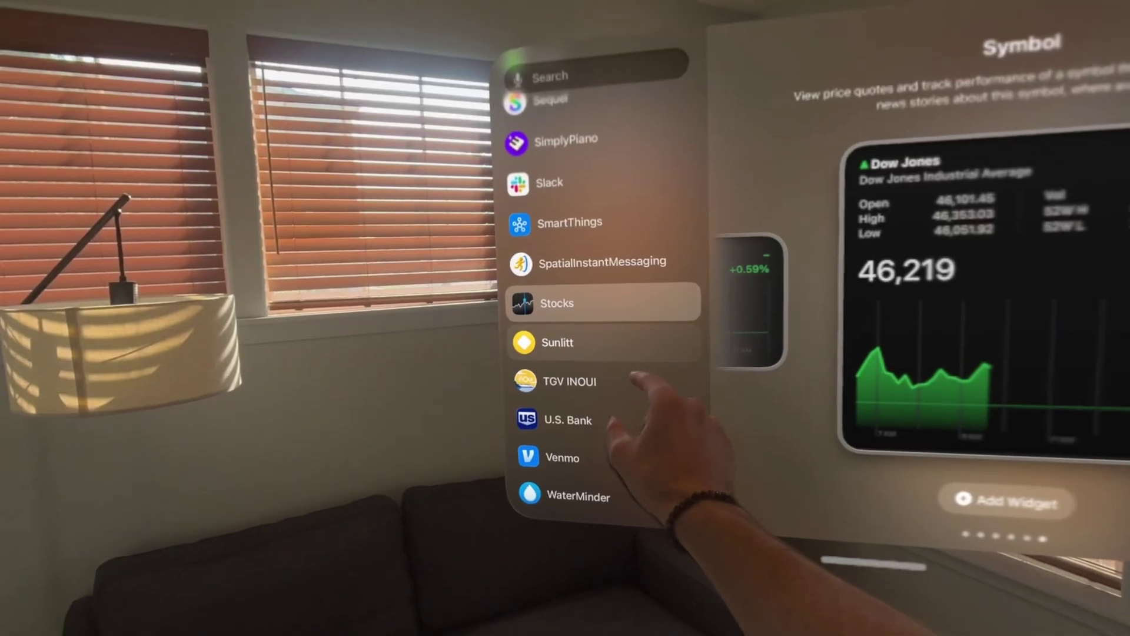
# - Swipe through Sunlitt's widgets, then show TGV INOUI's large vertical Paris poster
pyautogui.click(302, 383)
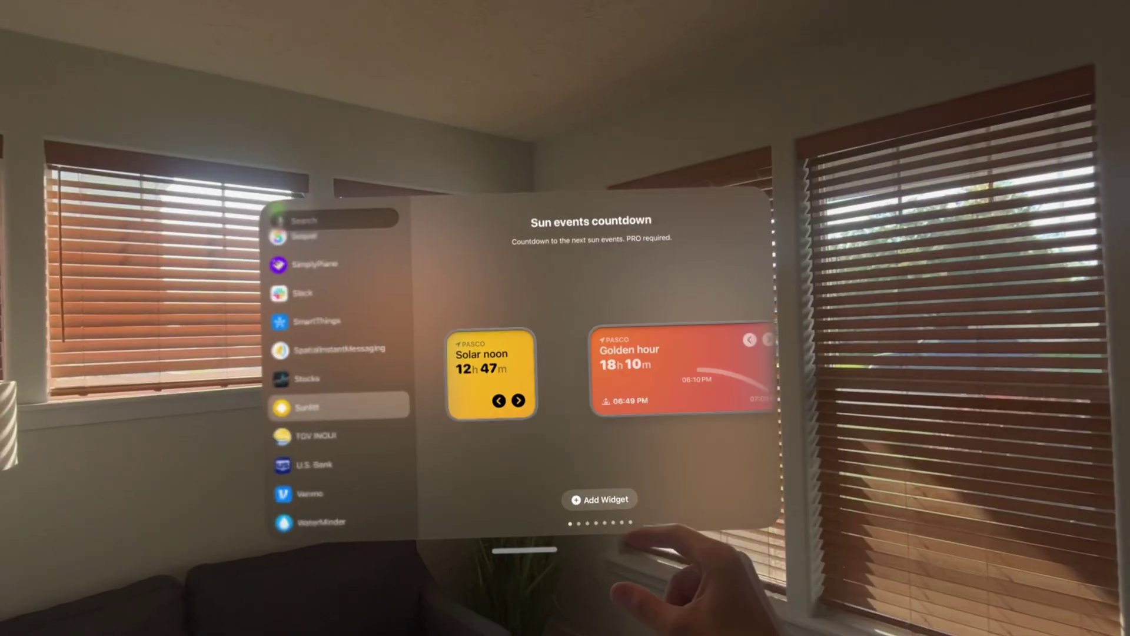
pyautogui.hscroll(2, 606, 371)
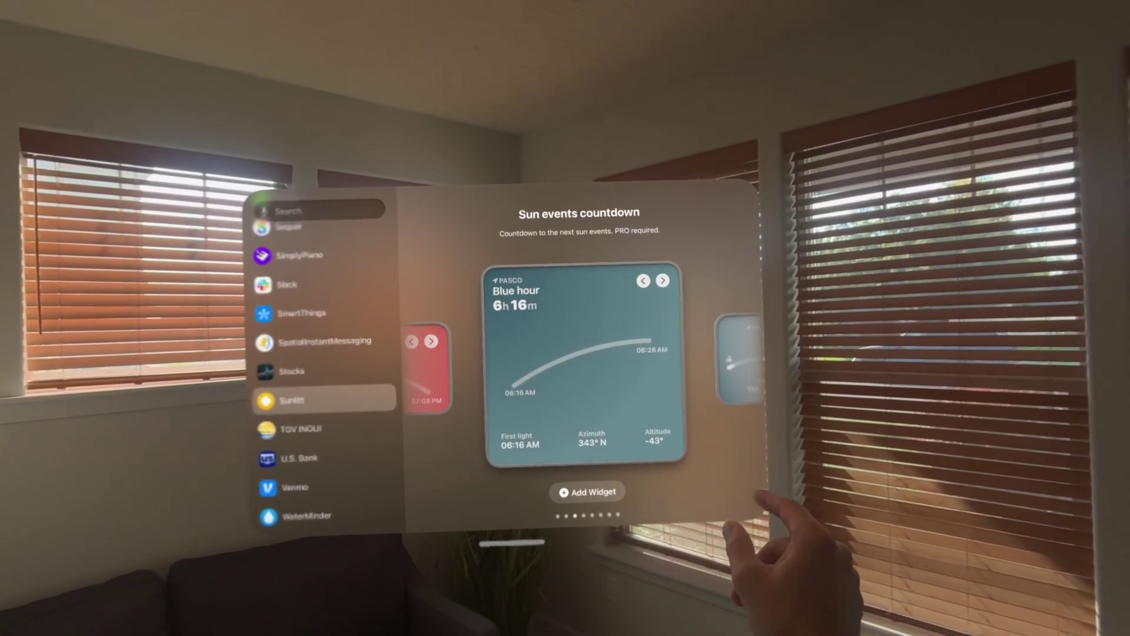
pyautogui.hscroll(1, 583, 365)
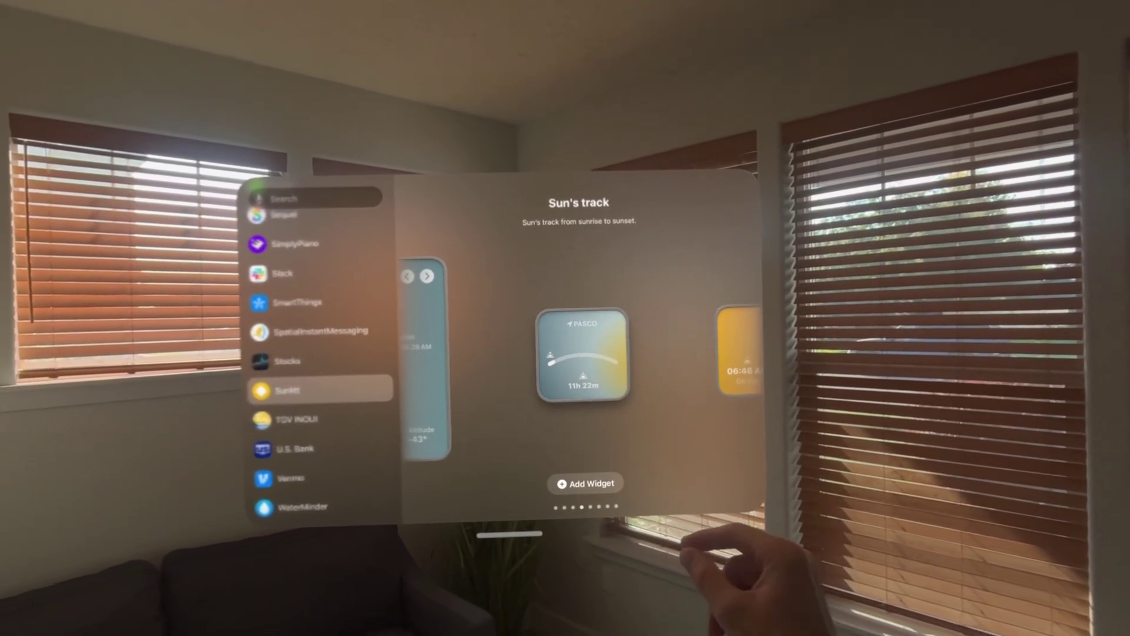
pyautogui.hscroll(1, 589, 354)
pyautogui.click(300, 413)
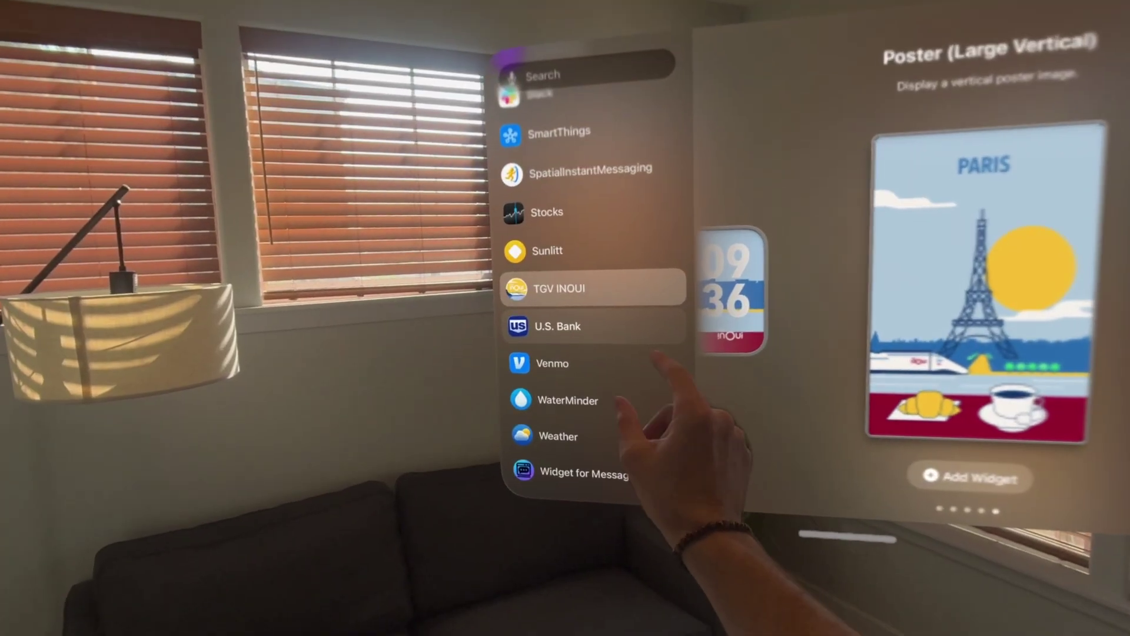
# - Browse U.S. Bank's widgets and swipe Venmo's carousel to the large QR code widget
pyautogui.click(280, 451)
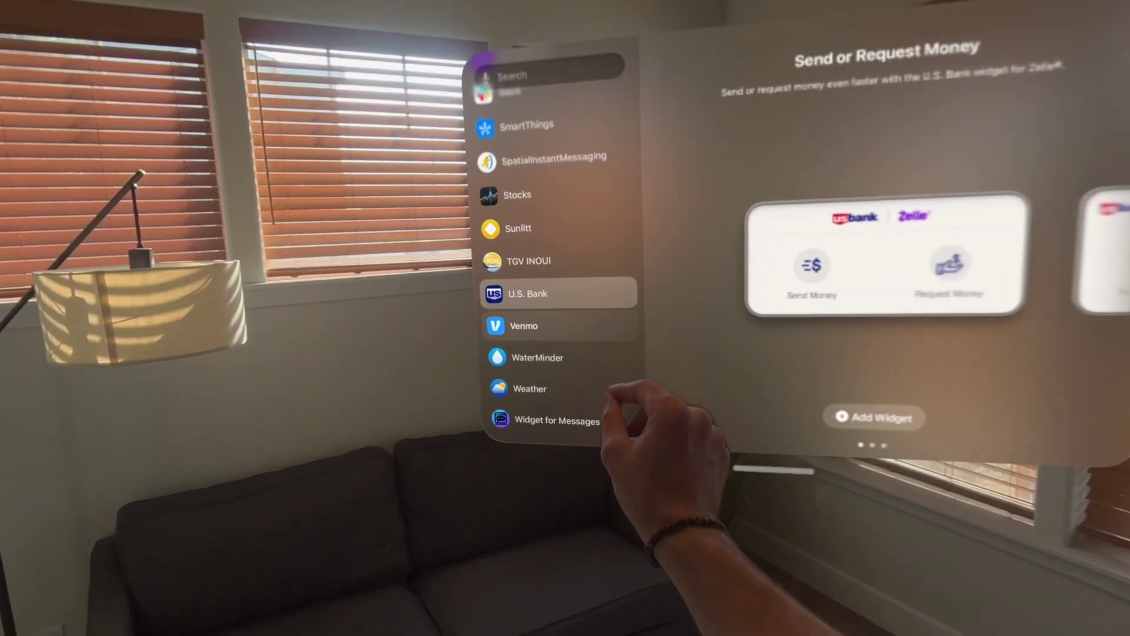
pyautogui.click(293, 398)
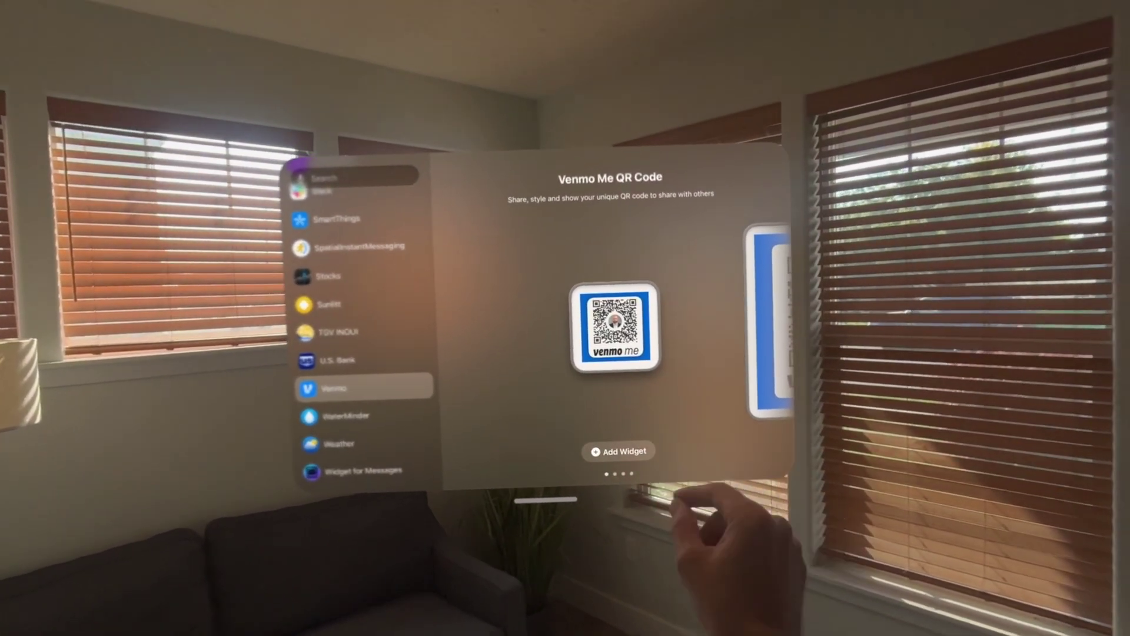
pyautogui.moveTo(695, 306); pyautogui.dragTo(612, 306)
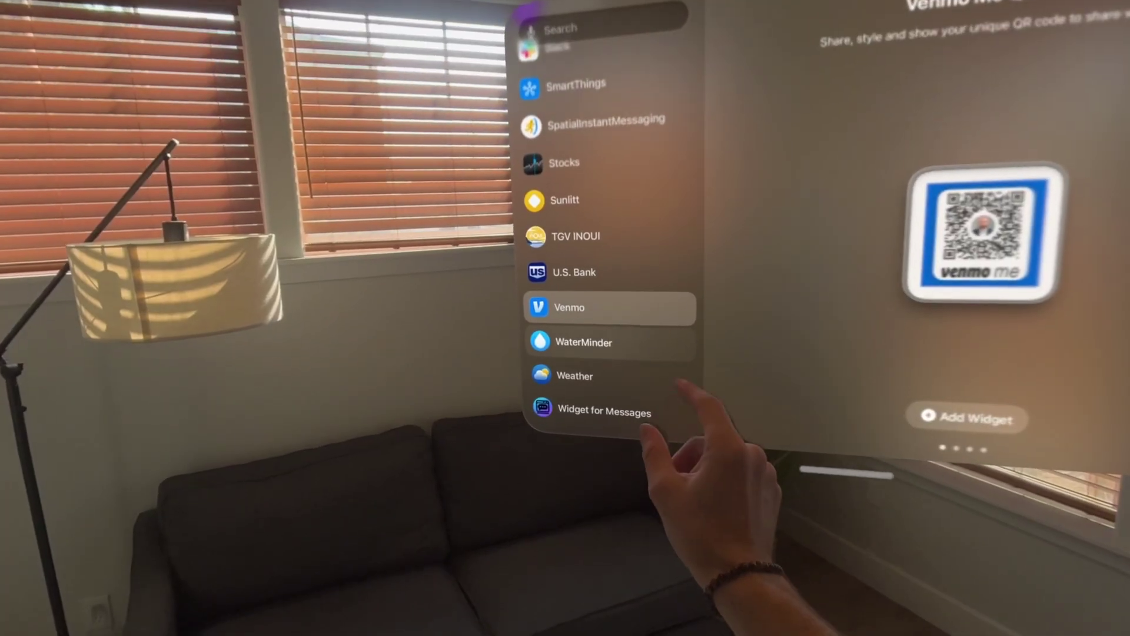
# - Browse WaterMinder, then swipe Weather's carousel to the Pasco 62° Forecast widget
pyautogui.click(319, 415)
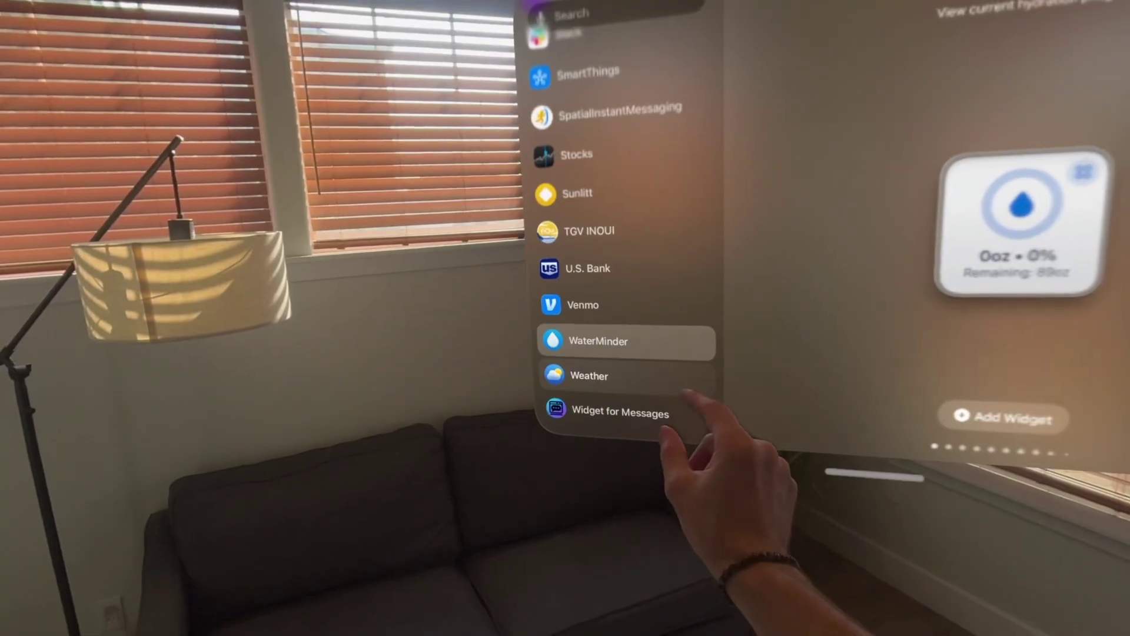
pyautogui.click(315, 434)
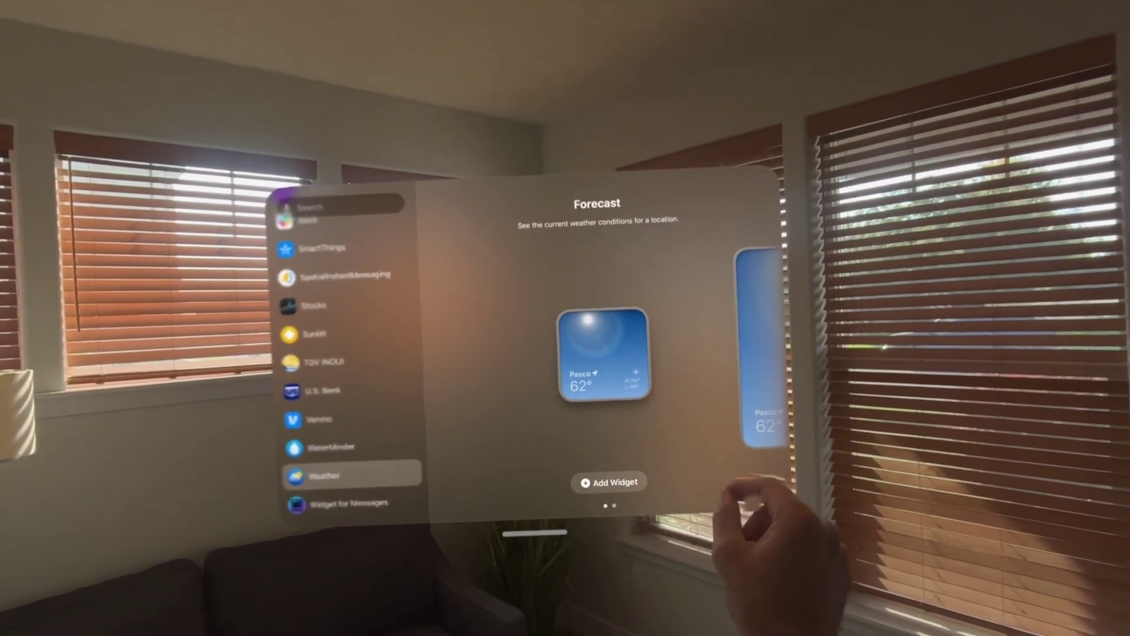
pyautogui.moveTo(677, 365); pyautogui.dragTo(500, 365)
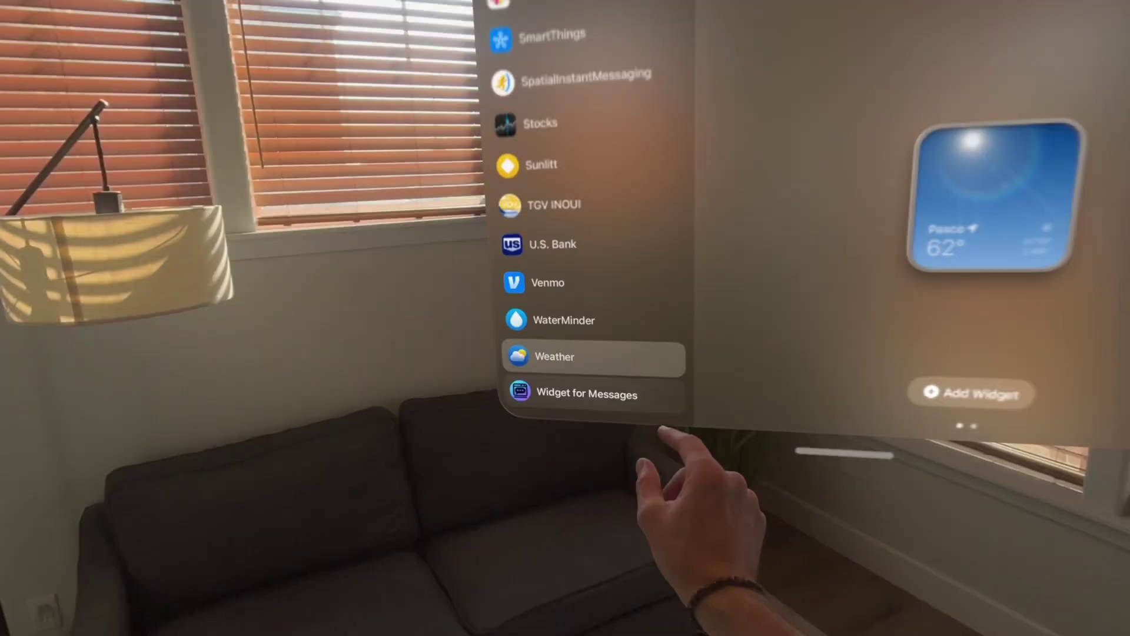
pyautogui.click(588, 383)
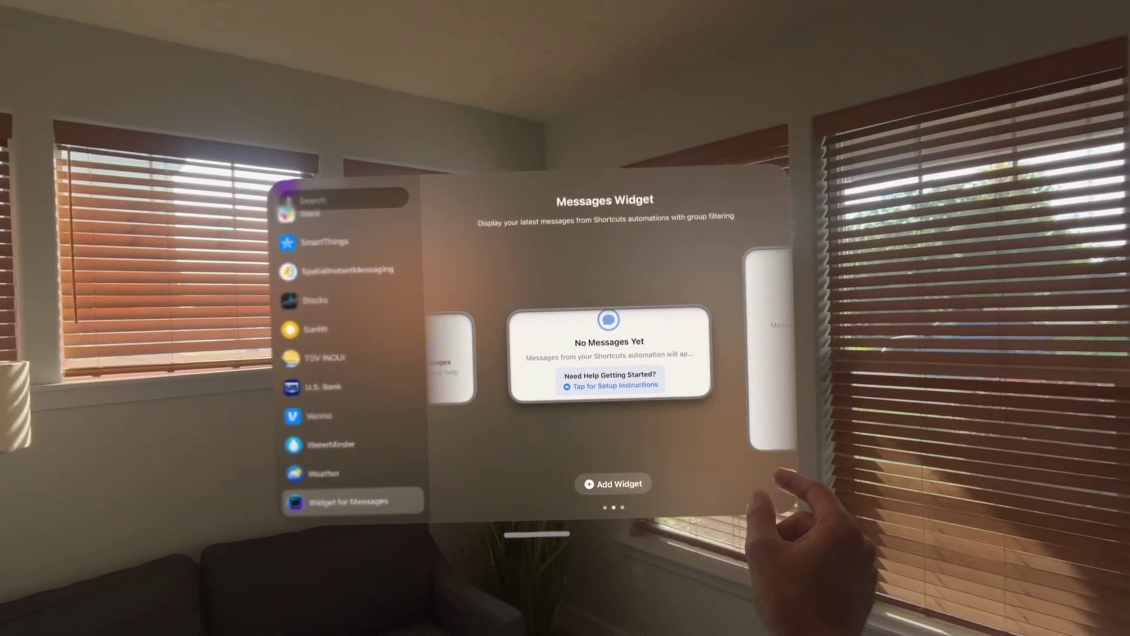
# - Swipe to the large Messages Widget size, which reads No Messages Yet
pyautogui.click(771, 347)
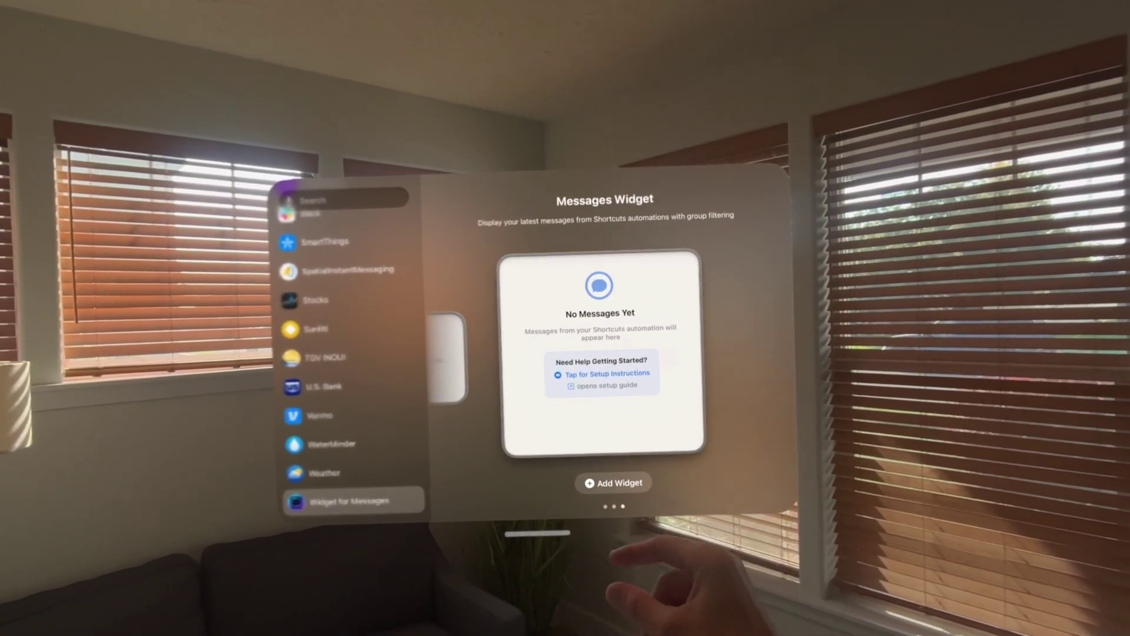